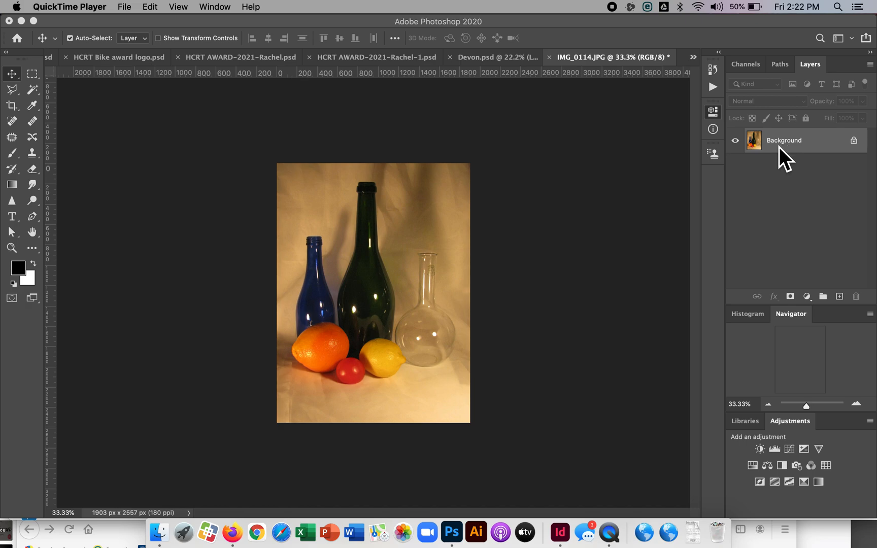
Convert the locked Background into an editable layer named Layer 0 and collapse its properties.
left_click(767, 143)
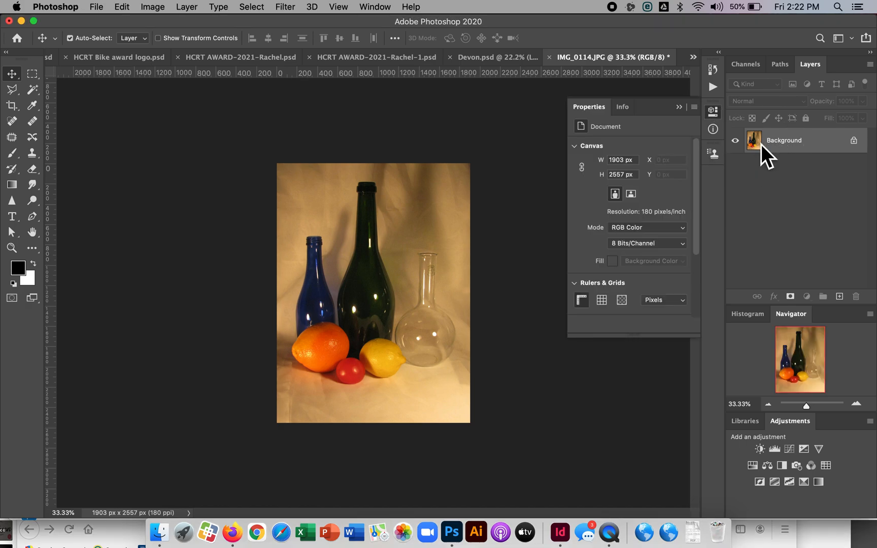
double_click(761, 144)
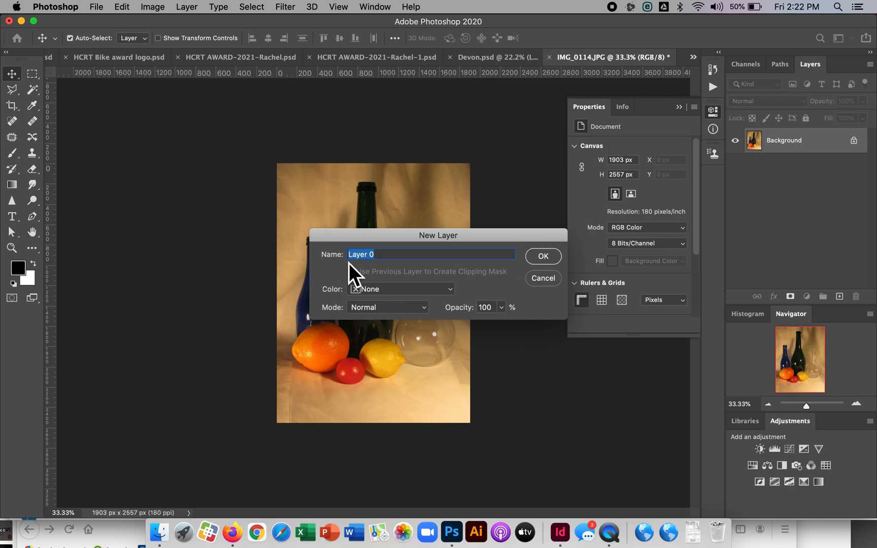
left_click_drag(463, 243, 462, 223)
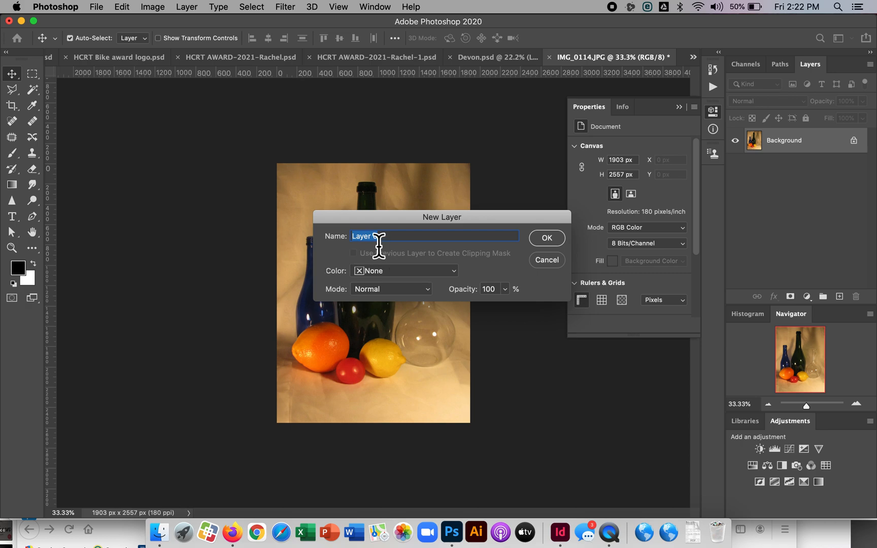
left_click(554, 240)
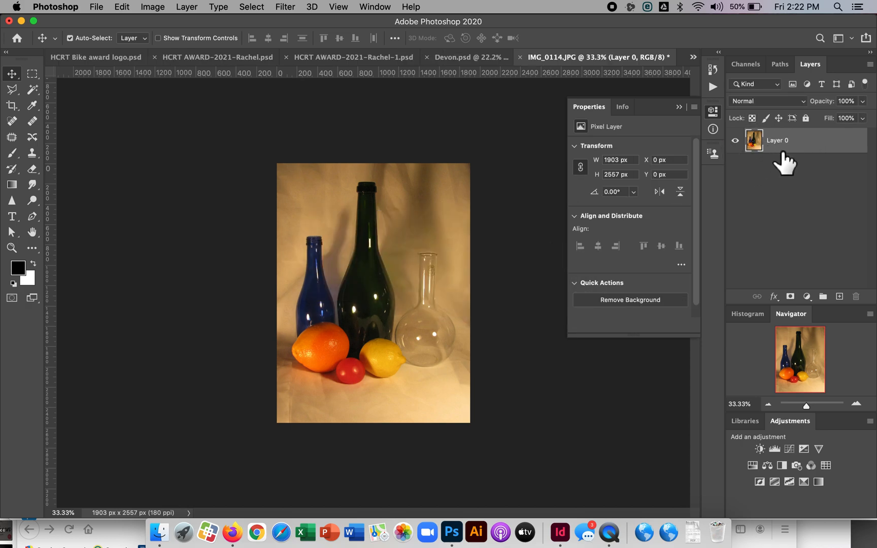
left_click(679, 107)
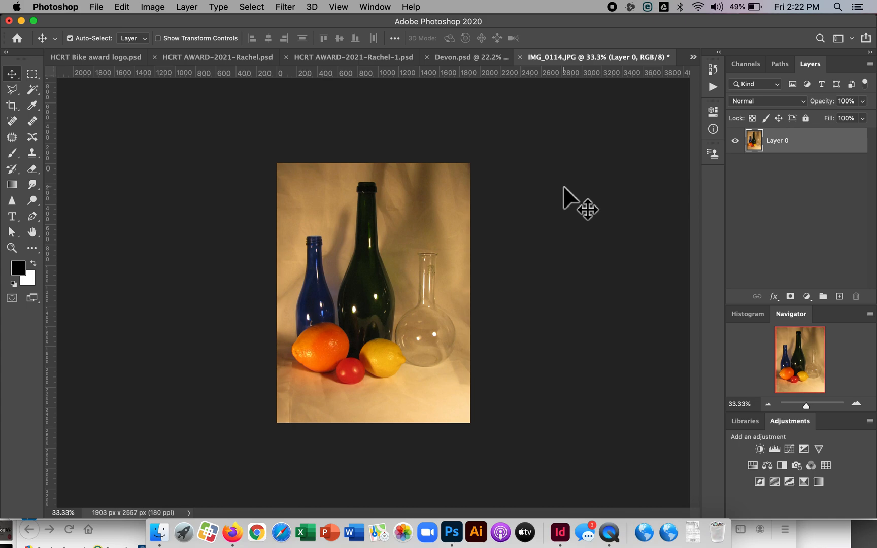
left_click(37, 96)
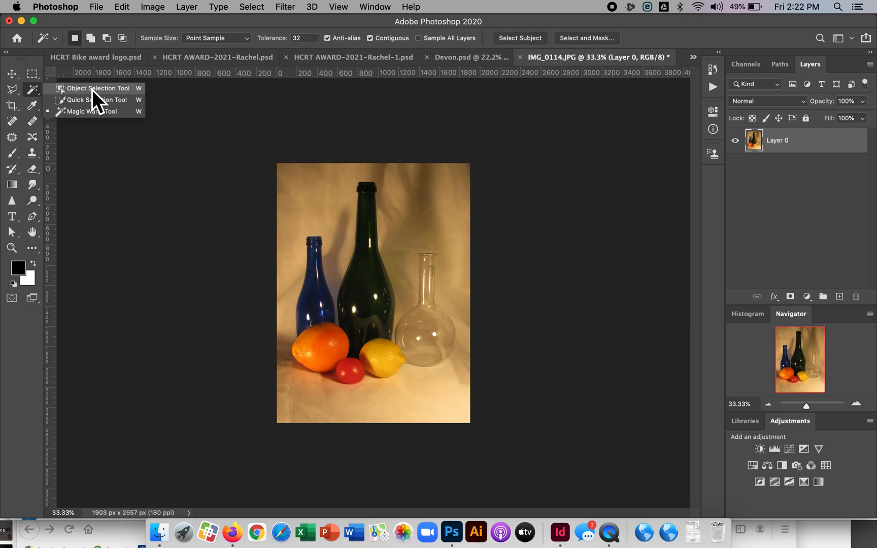
left_click(35, 120)
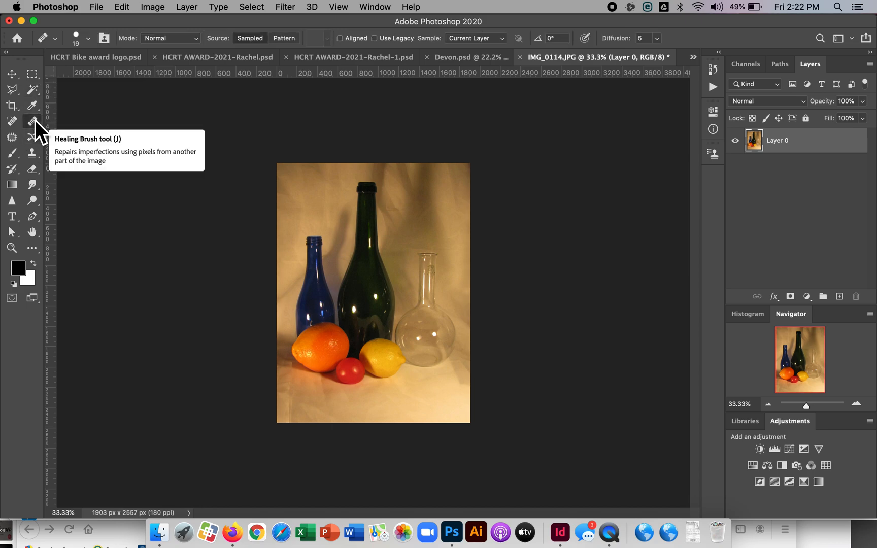
left_click(20, 159)
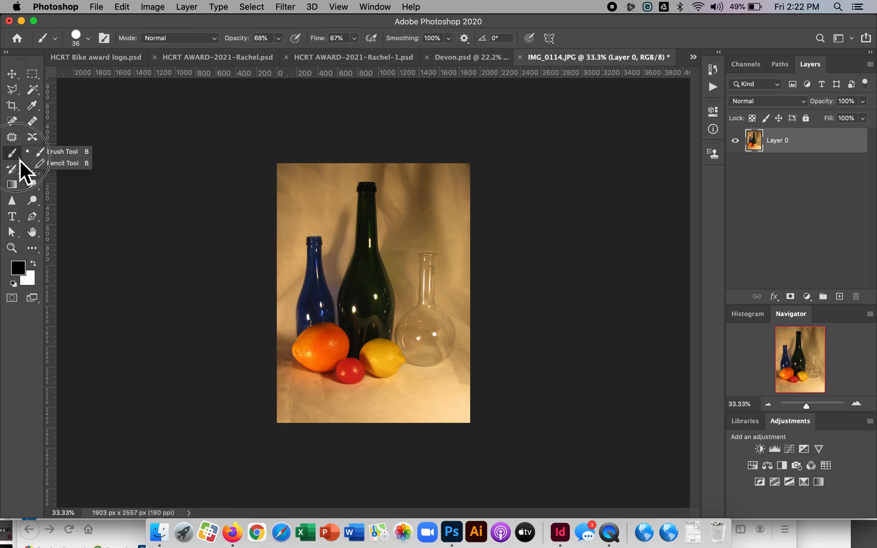
left_click(20, 160)
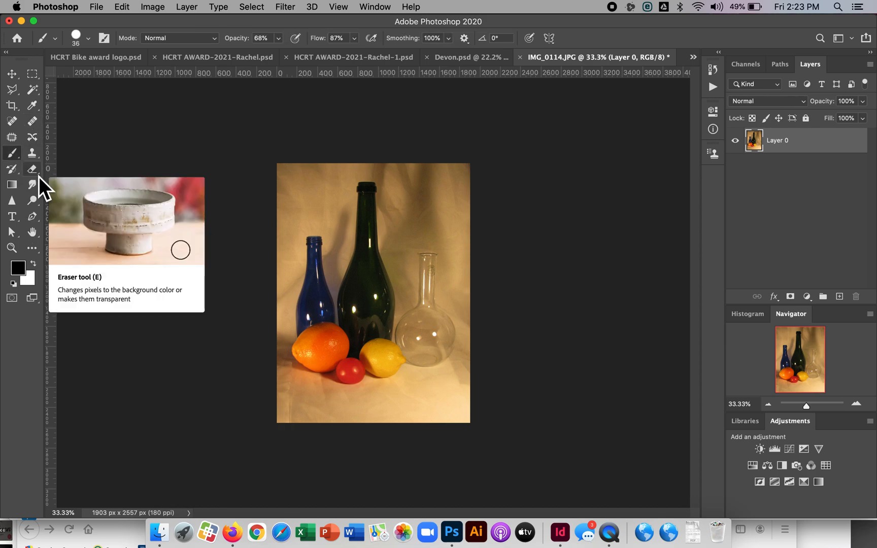
Try erasing parts of the backdrop with freehand Background Eraser strokes beside and above the bottles.
left_click(39, 177)
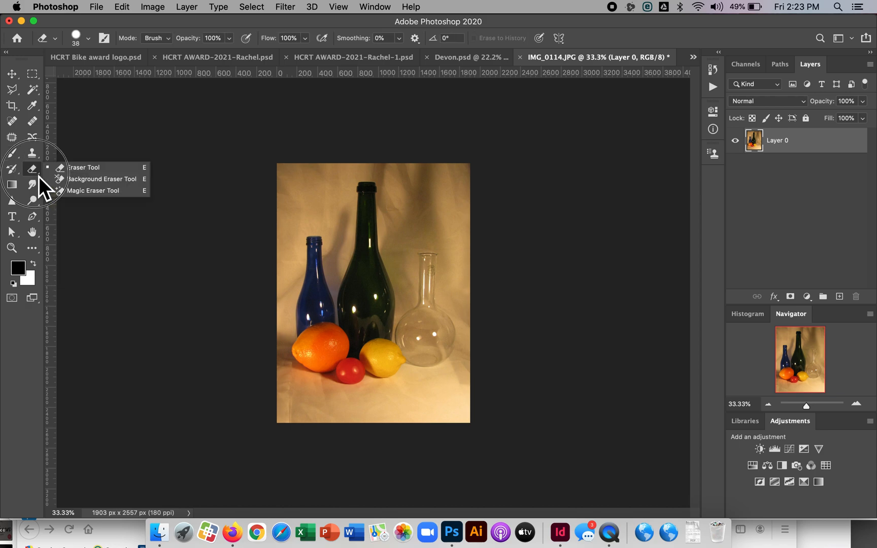
left_click(67, 183)
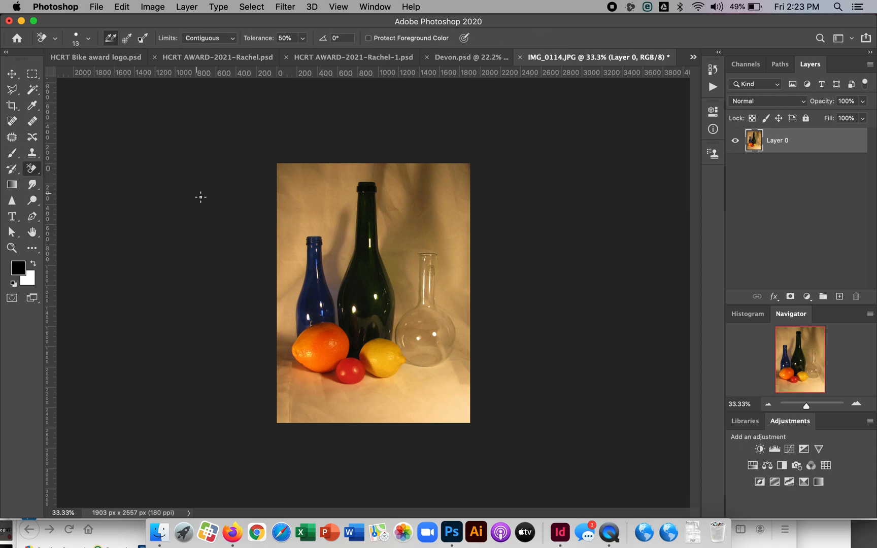
left_click_drag(282, 170, 350, 249)
mouse_move(415, 189)
left_mouse_down()
mouse_move(462, 241)
mouse_move(456, 197)
mouse_move(472, 230)
mouse_move(461, 196)
mouse_move(429, 193)
mouse_move(419, 207)
mouse_move(428, 228)
left_mouse_up()
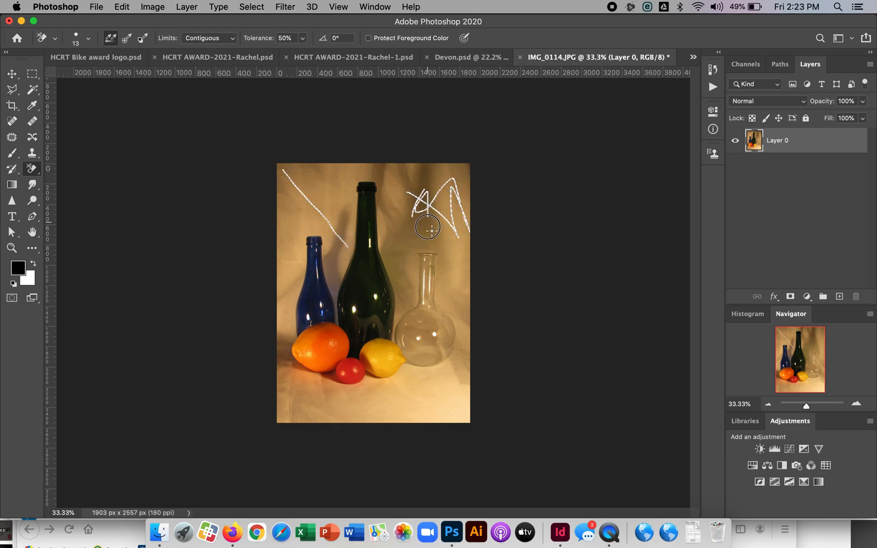
left_click(60, 41)
left_click(60, 41)
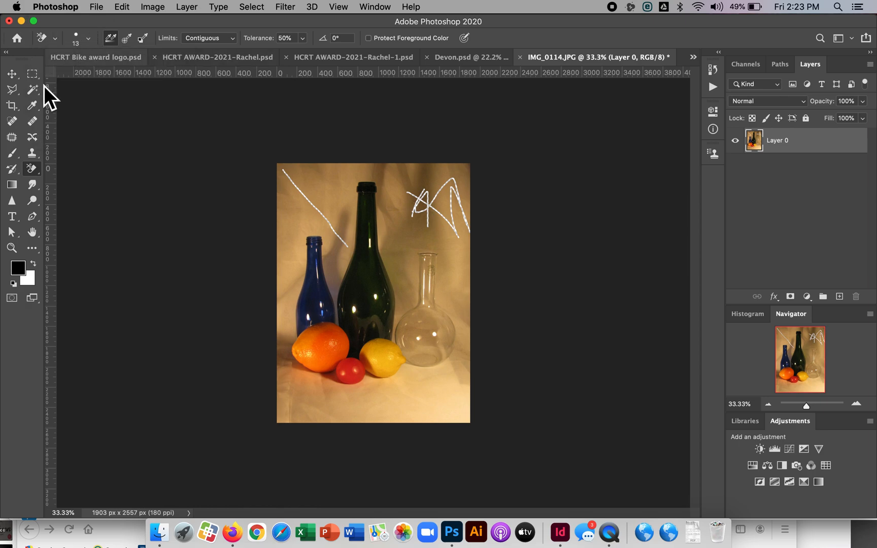
Try erasing the upper backdrop around the bottles and flask with the Magic Eraser at tolerance 32.
left_click(33, 169)
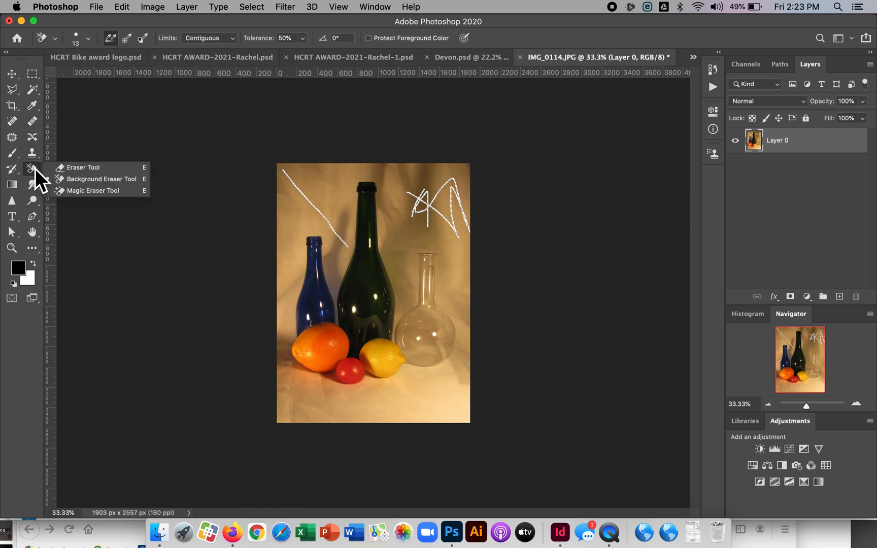
left_click(76, 192)
left_click(314, 201)
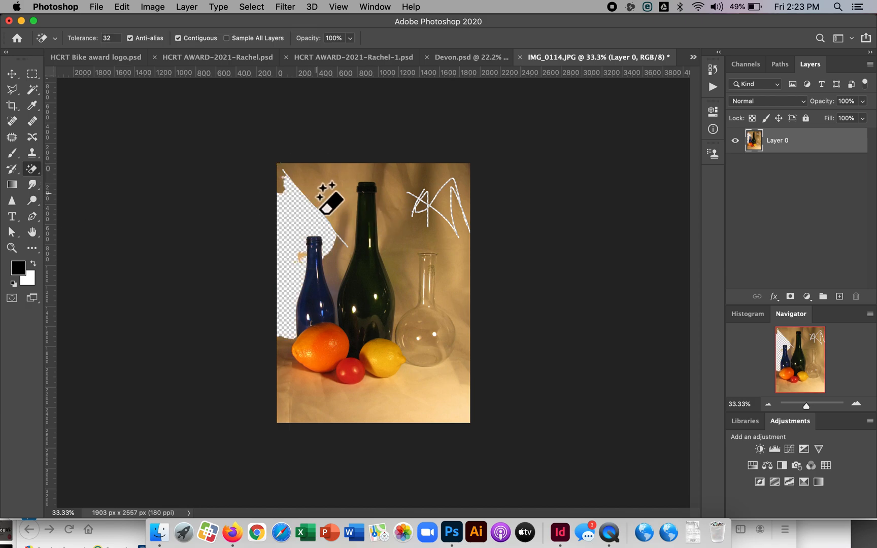
left_click(327, 193)
left_click(408, 240)
left_click(450, 267)
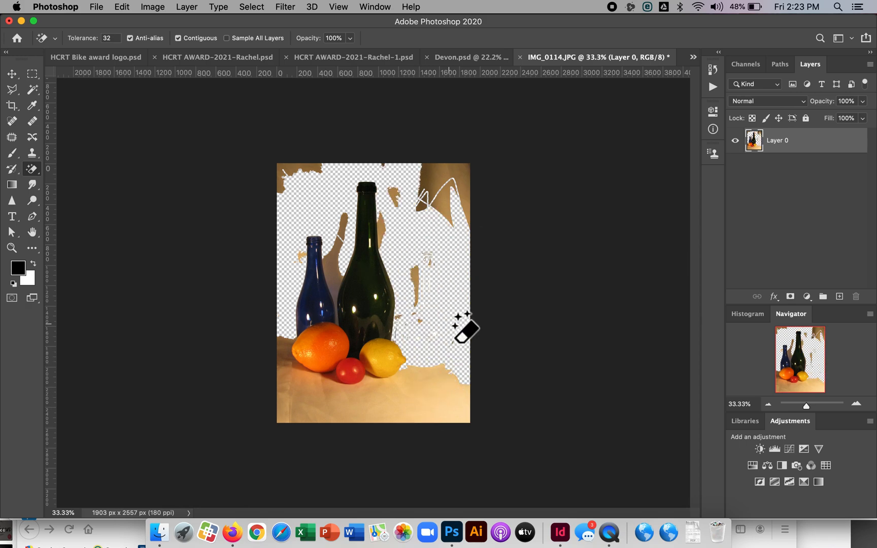
Erase the tablecloth areas below the fruit and flask with the Magic Eraser.
left_click(429, 401)
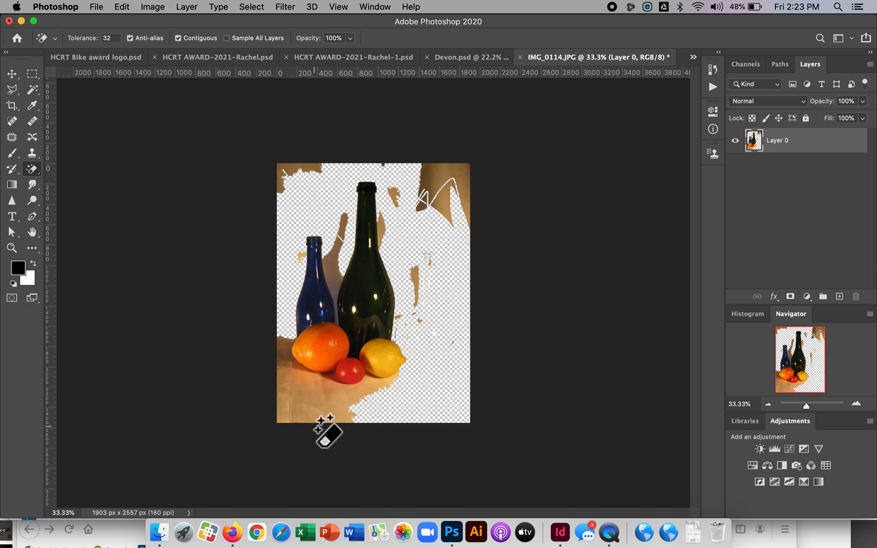
left_click(308, 419)
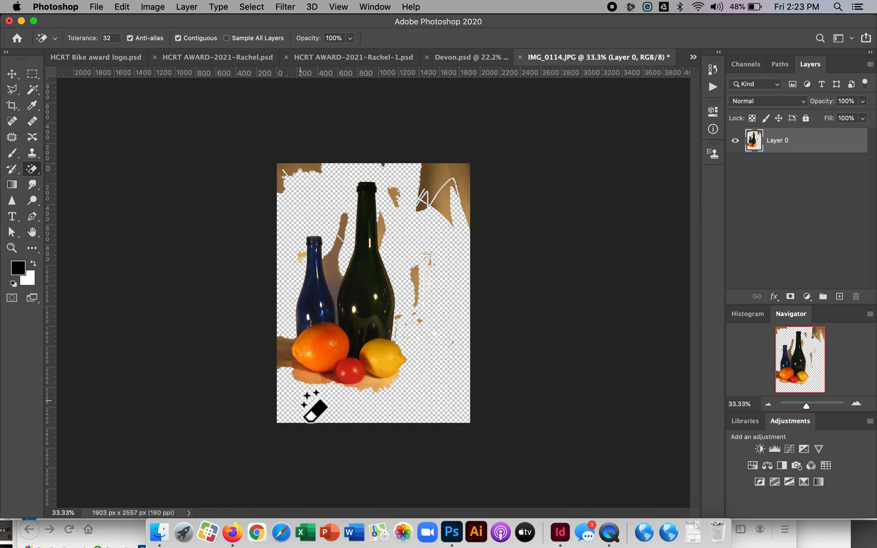
left_click(309, 381)
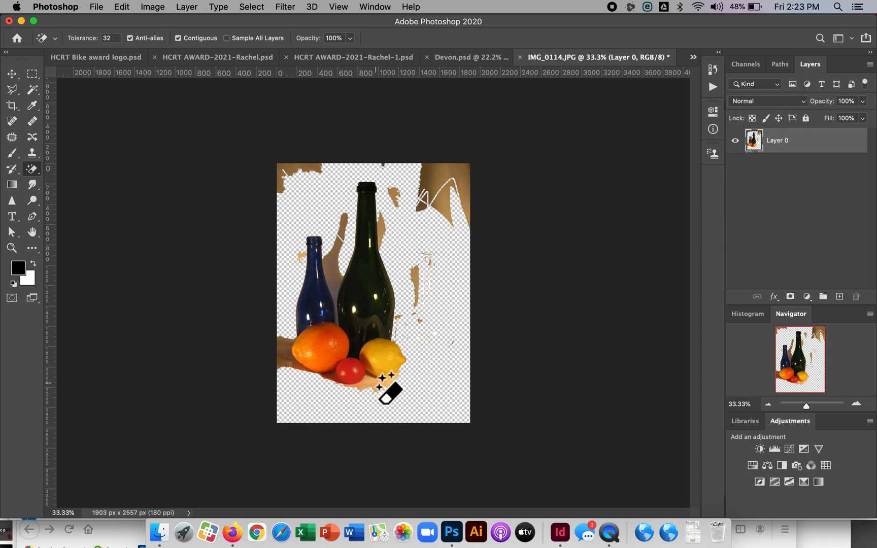
Erase the leftover backdrop patches in the upper corners, beside the orange and next to the green bottle's neck.
left_click(437, 194)
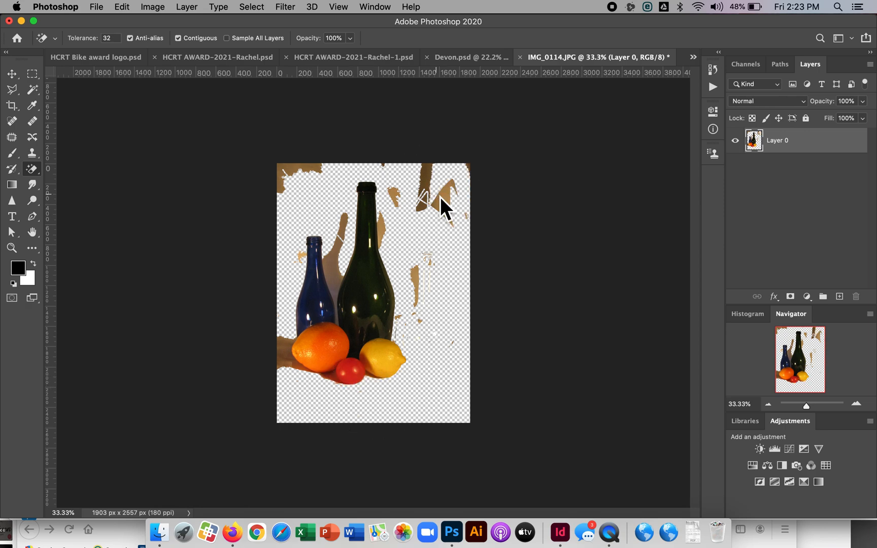
left_click(422, 183)
left_click(439, 203)
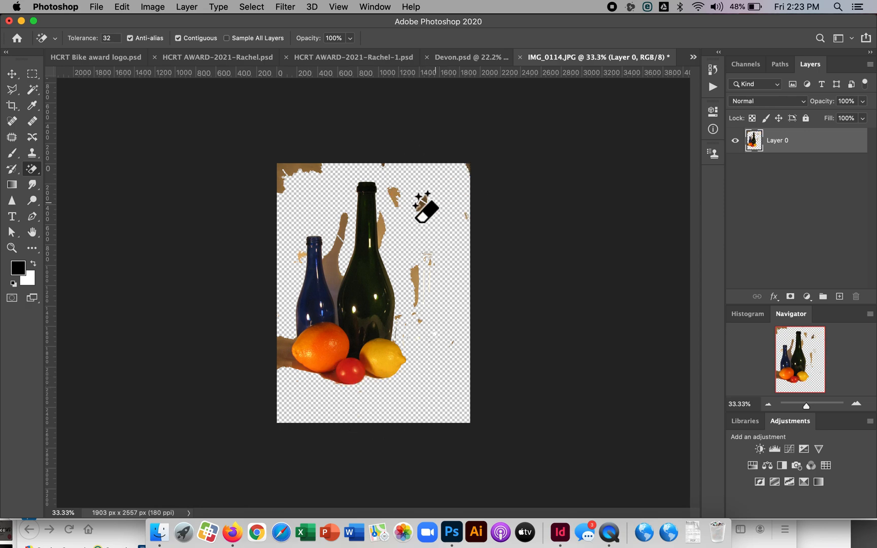
left_click(297, 173)
left_click(282, 362)
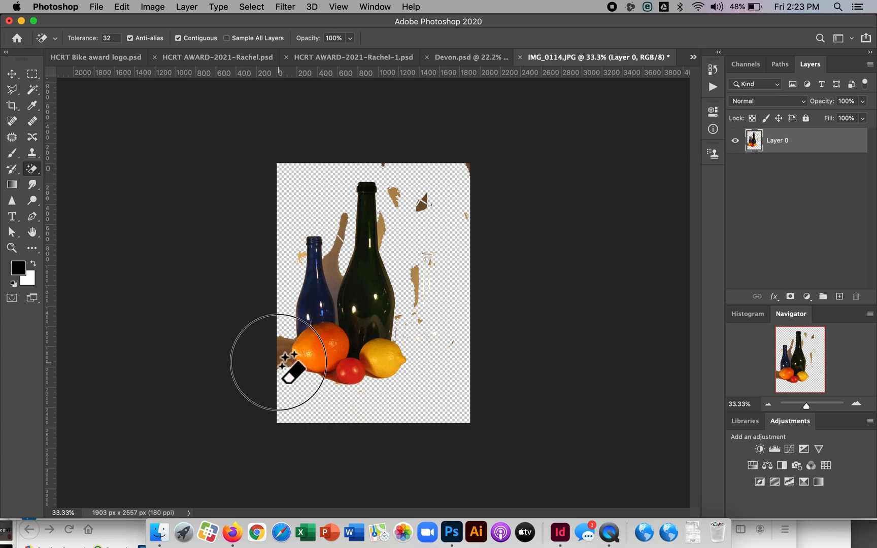
left_click(335, 275)
left_click(345, 231)
left_click(383, 235)
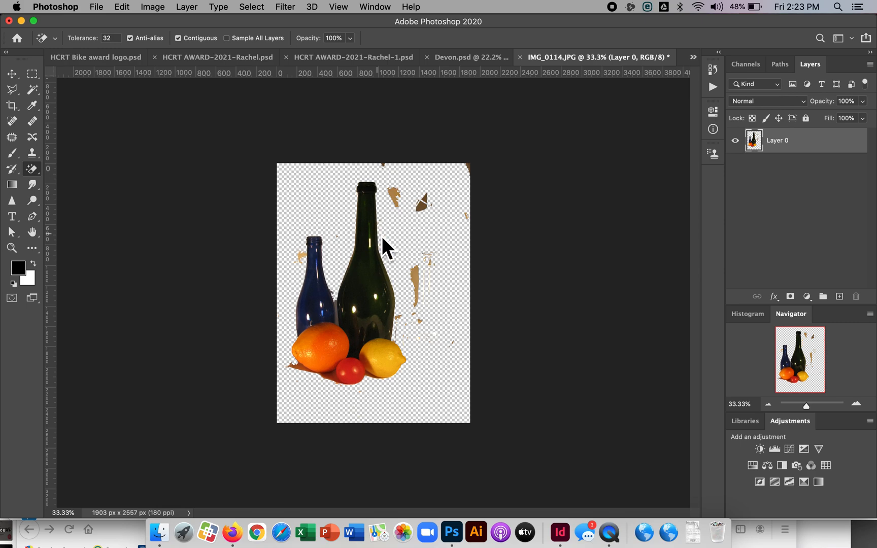
Undo all the Magic Eraser and Background Eraser edits on the photo.
key("super+z")
key("super+z")
key("super+z")
key("super+z")
key("super+z")
key("super+z")
key("super+z")
key("super+z")
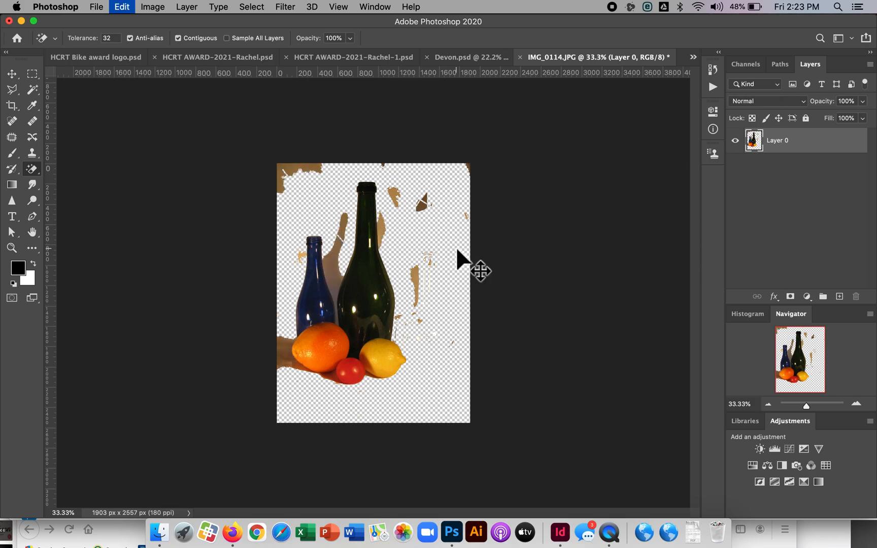
key("super+z")
key("super+z")
key("super+z")
key("super+z")
key("super+z")
key("super+z")
key("super+z")
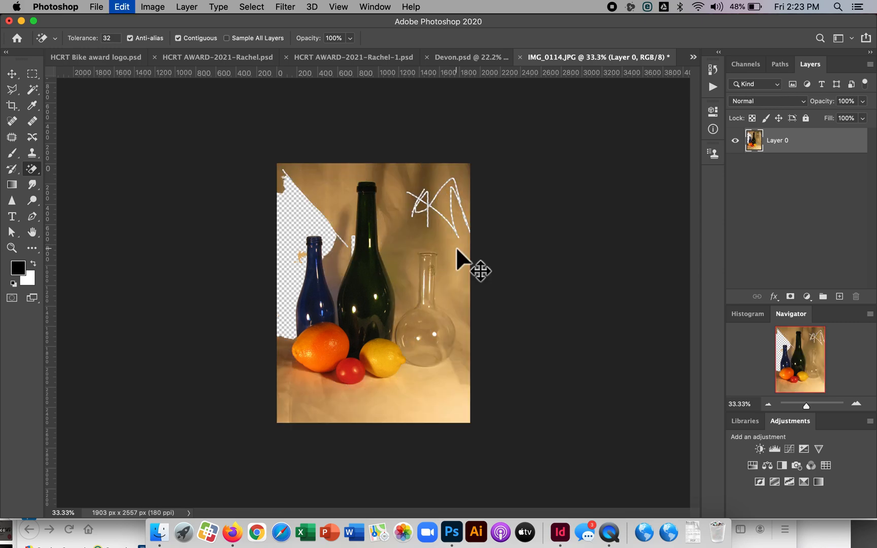
key("super+z")
key("super+z")
key("super+z")
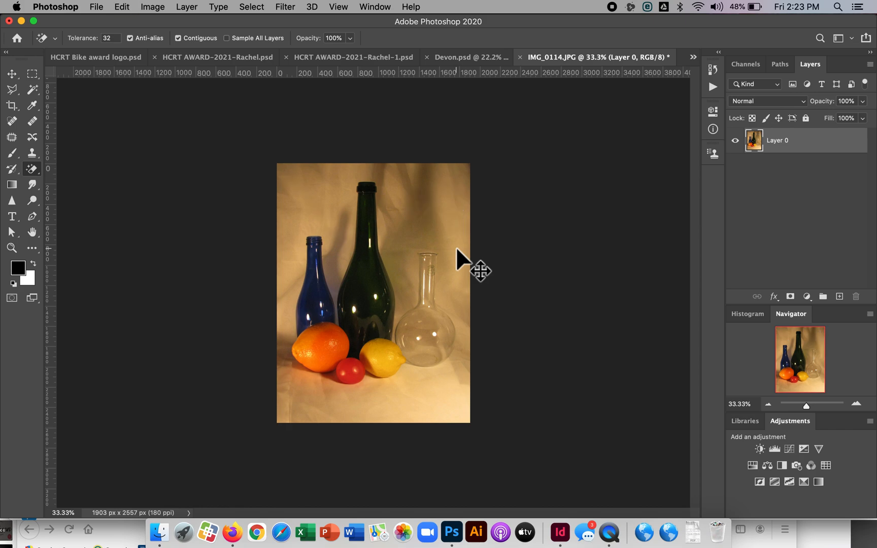
Select the bottles, fruit and flask together with the Object Selection tool in Rectangle mode.
left_click_drag(36, 91, 64, 92)
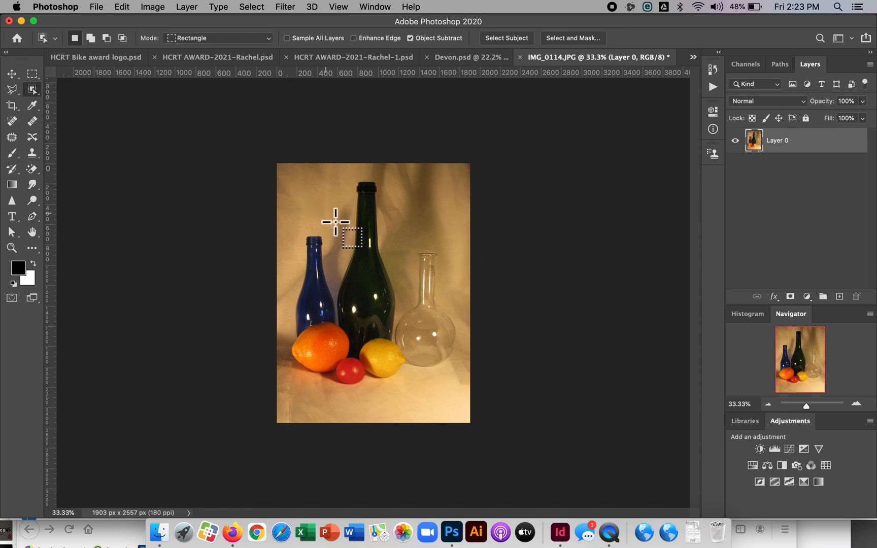
left_click_drag(295, 173, 474, 396)
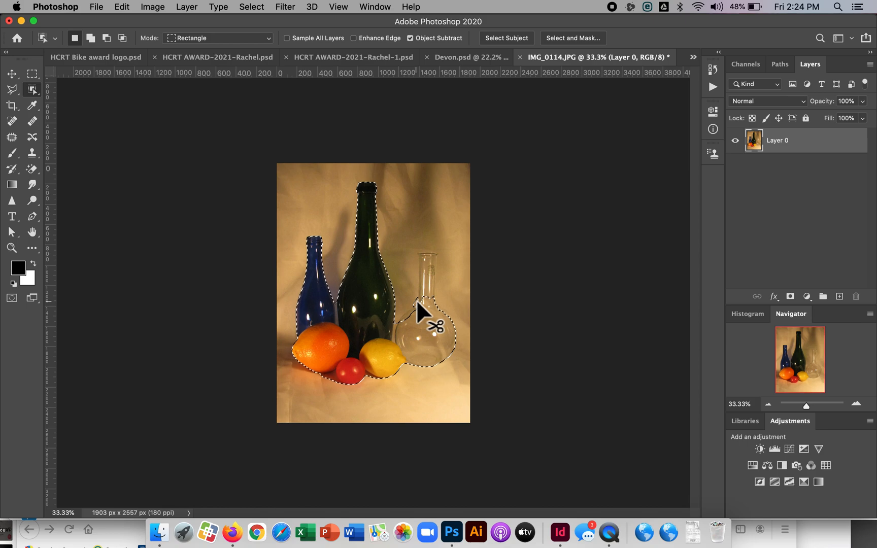
Add an ellipse over the flask's round bulb to the selection with the Elliptical Marquee tool.
key("super+equal")
key("super+equal")
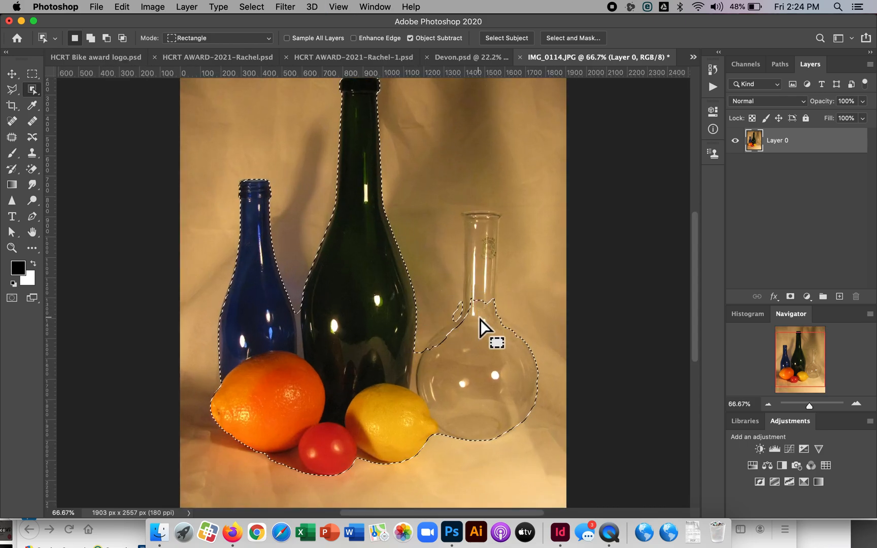
scroll(480, 320, "up", 2)
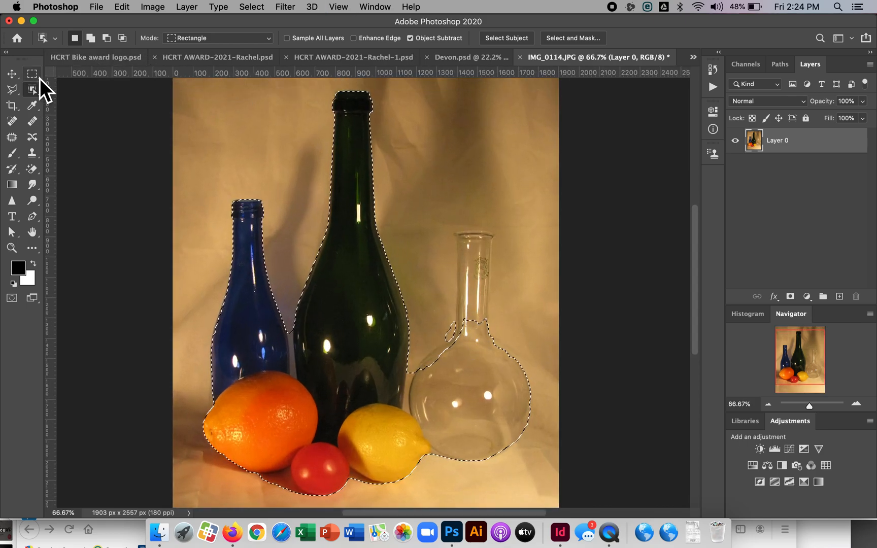
left_click(16, 93)
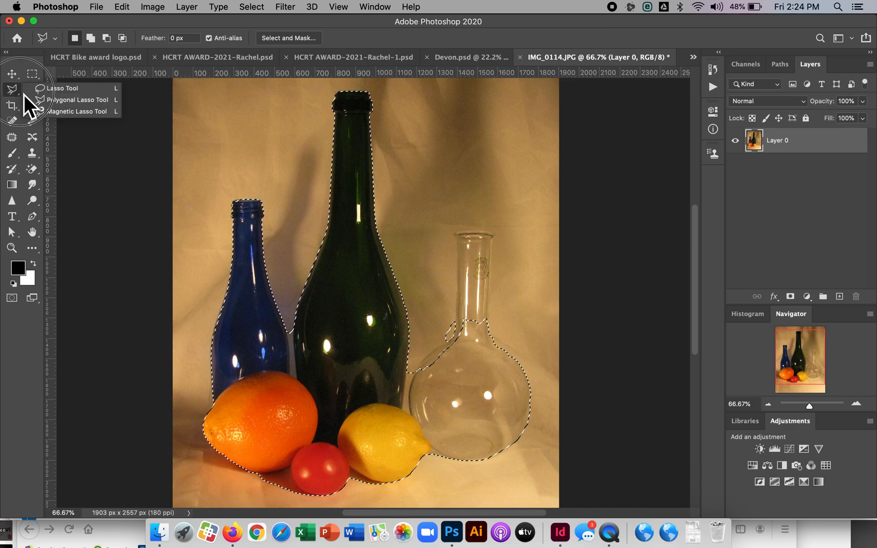
left_click(34, 75)
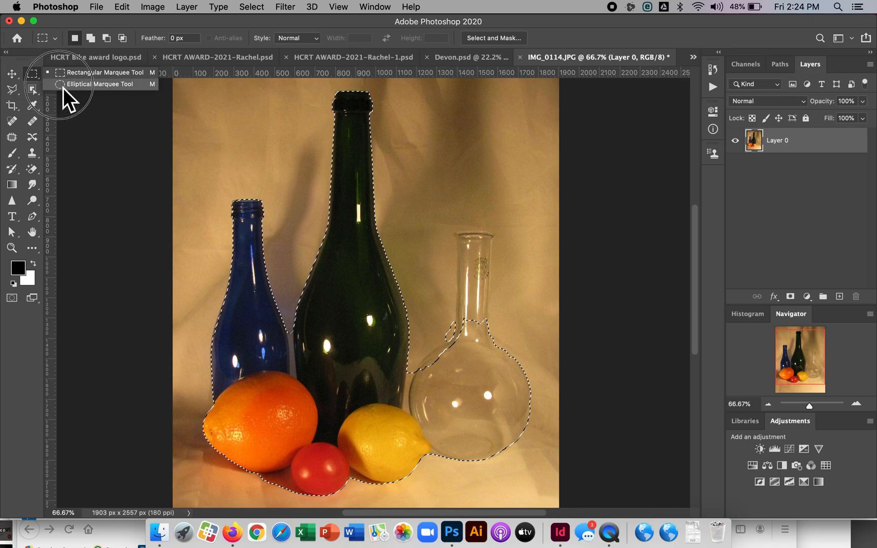
left_click(63, 88)
key("shift")
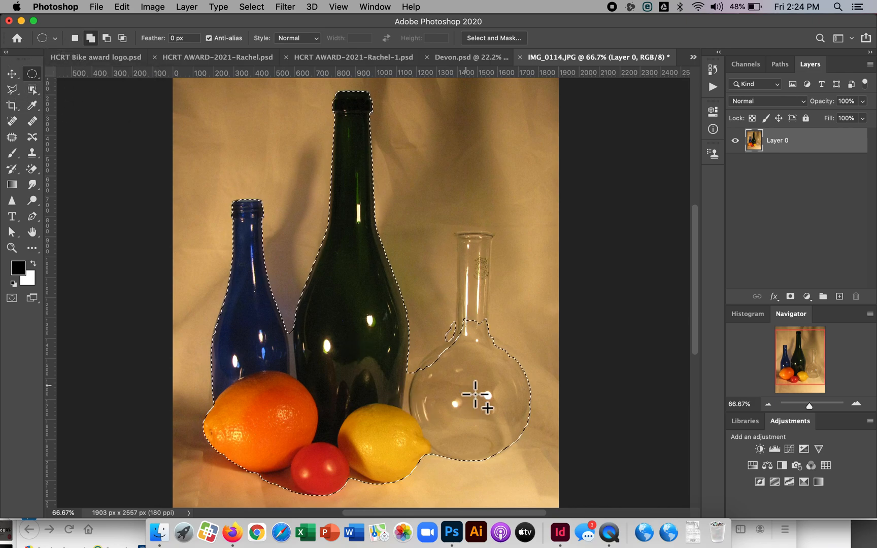
left_click_drag(516, 430, 423, 349)
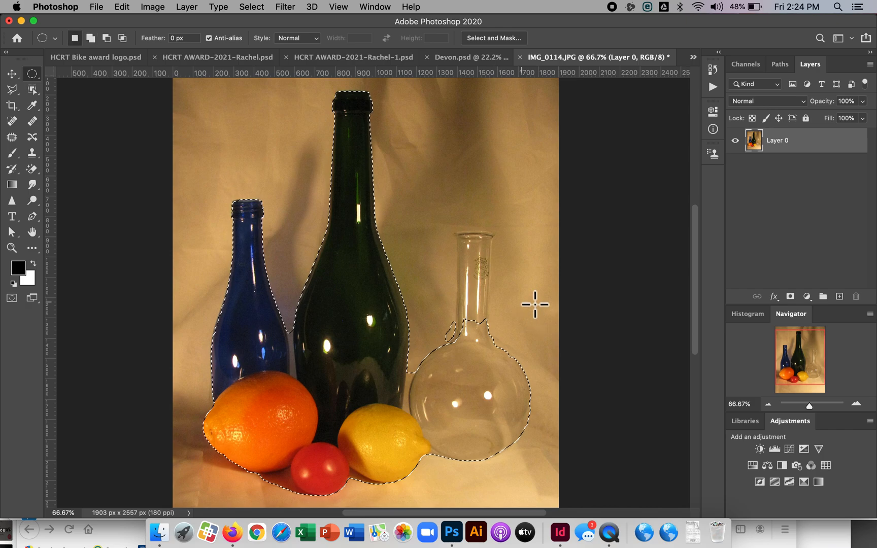
Subtract small ellipses from the selection on both sides of the flask's neck base to trim stray backdrop at the shoulders.
left_click_drag(535, 303, 510, 350)
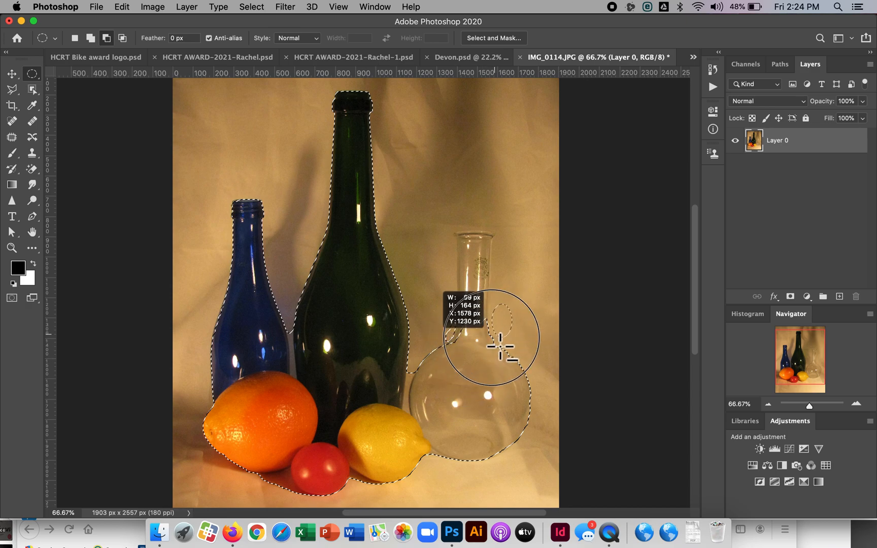
left_click_drag(497, 355, 498, 356)
left_click_drag(441, 315, 464, 350)
key("super+equal")
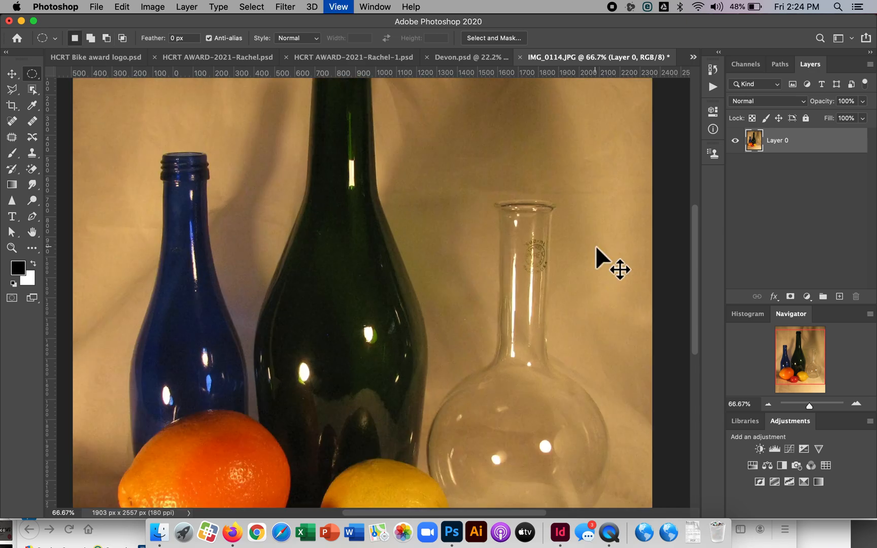
key("super+equal")
scroll(588, 338, "down", 3)
scroll(589, 337, "right", 3)
left_click_drag(476, 294, 525, 372)
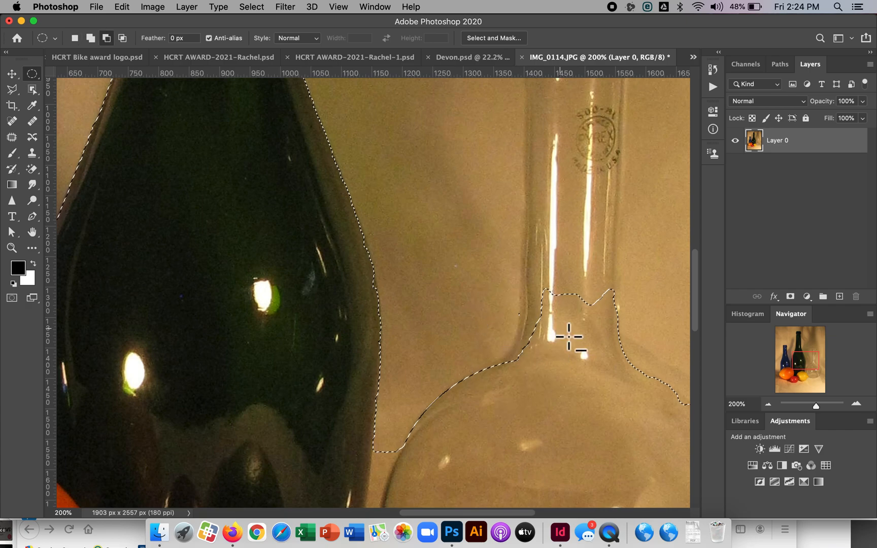
left_click_drag(503, 303, 535, 333)
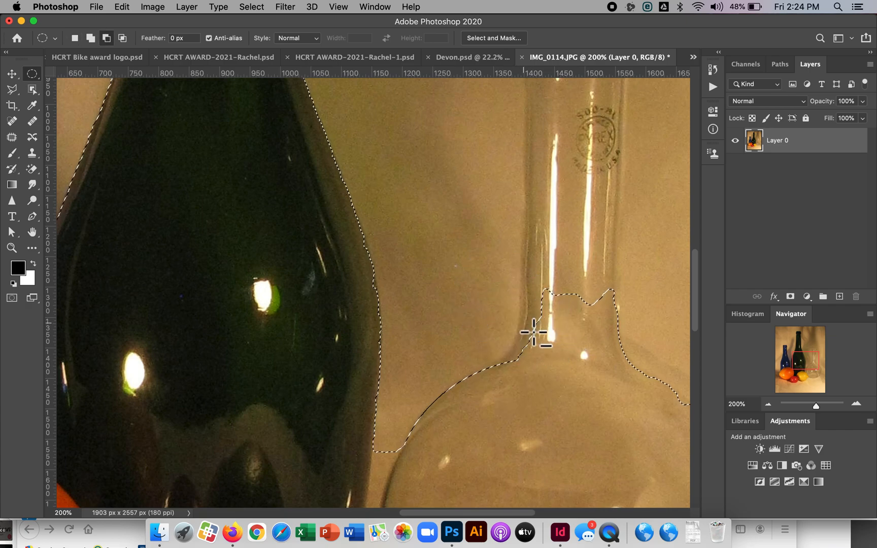
Add the flask's straight glass neck, from below the rim down into the bulb, to the selection with the Polygonal Lasso tool.
left_click(18, 92)
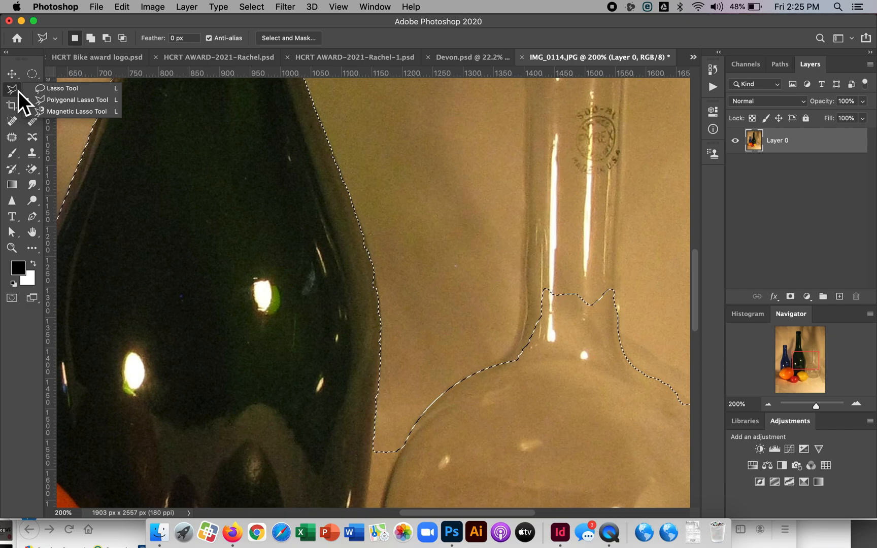
left_click(61, 100)
scroll(521, 319, "up", 10)
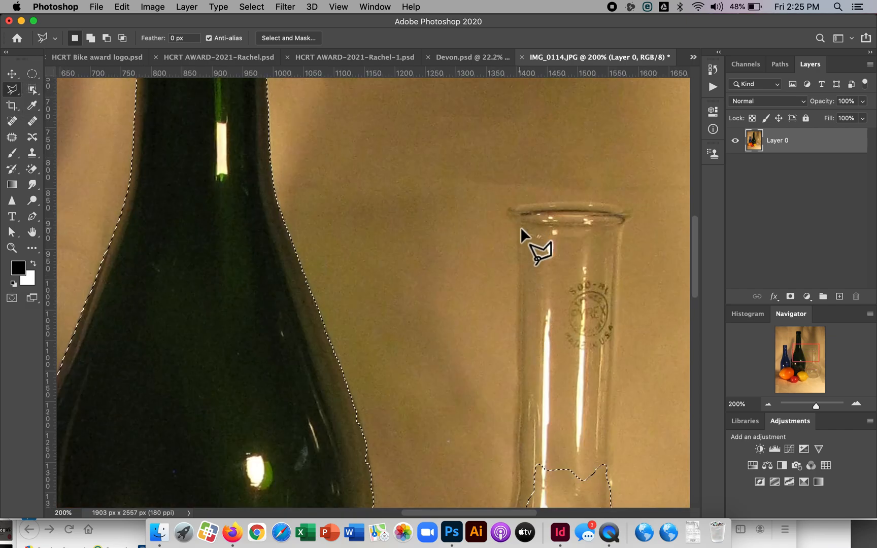
key("shift")
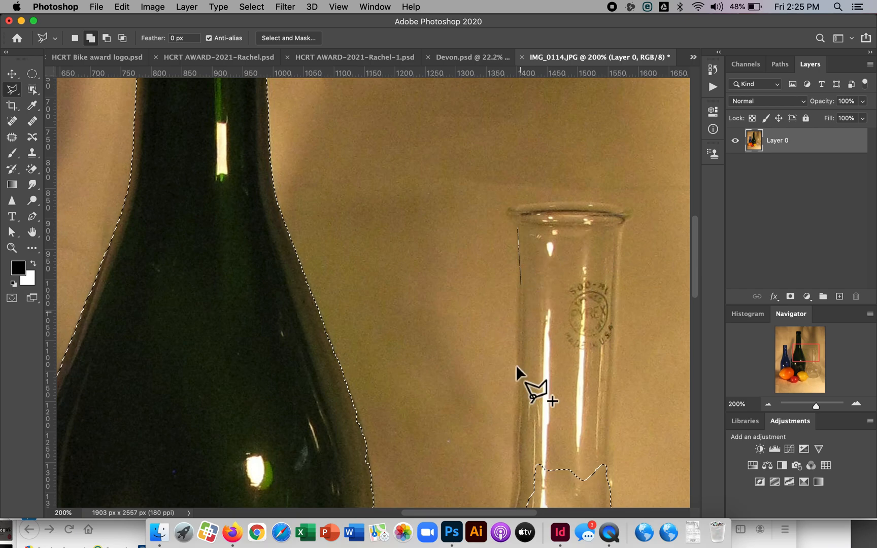
scroll(512, 419, "down", 9)
scroll(511, 416, "up", 5)
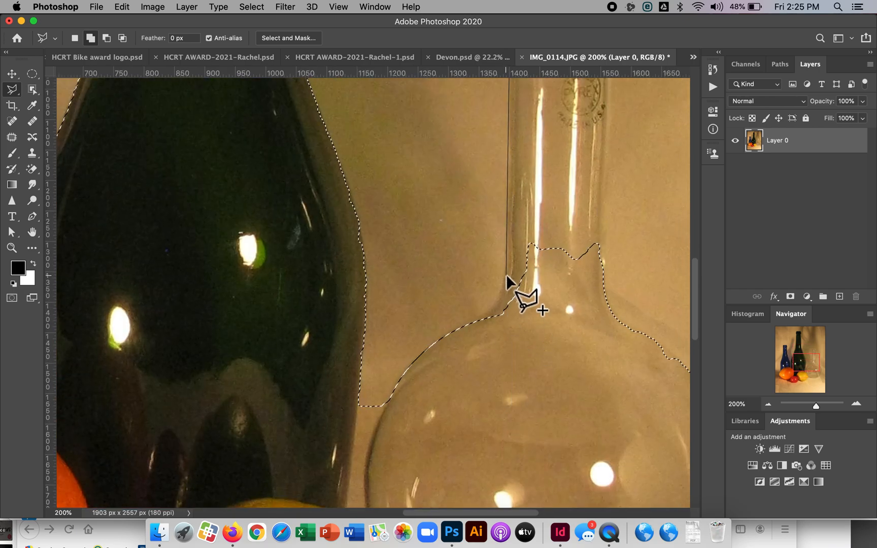
left_click(500, 384)
left_click(589, 374)
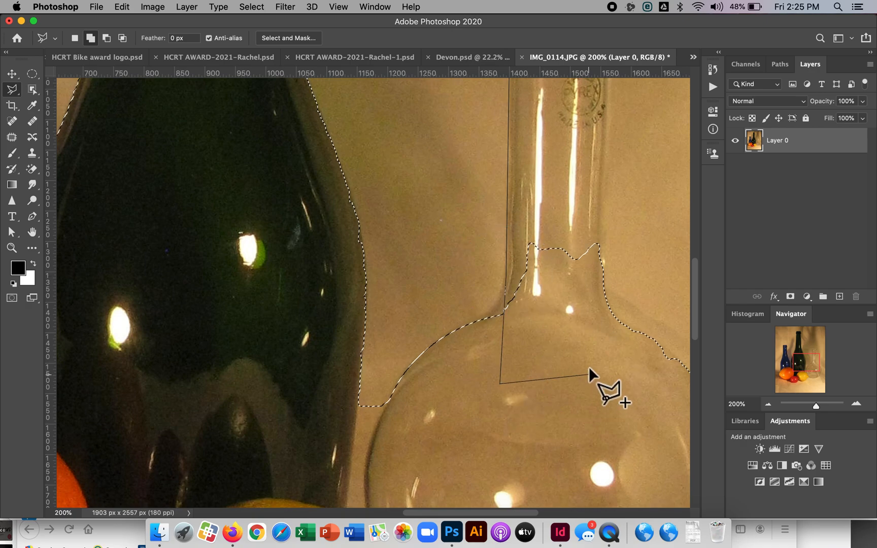
scroll(601, 244, "up", 8)
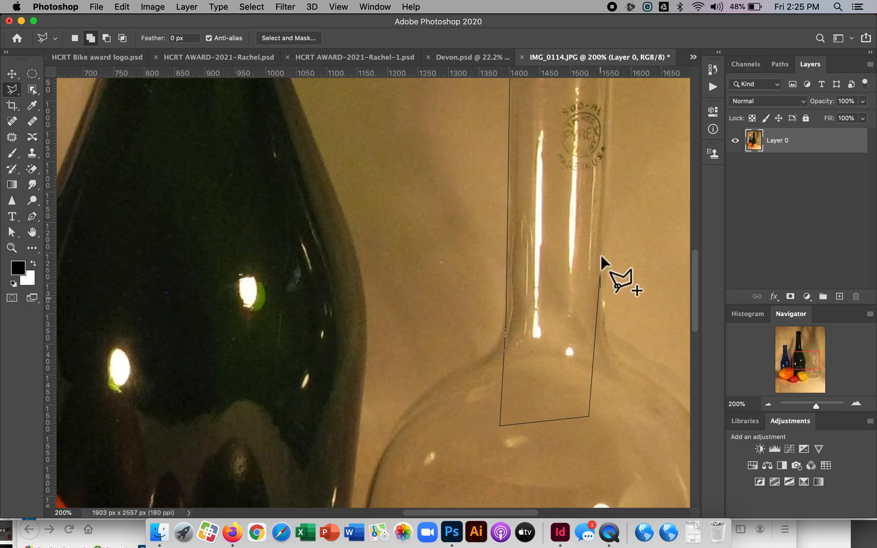
left_click(613, 246)
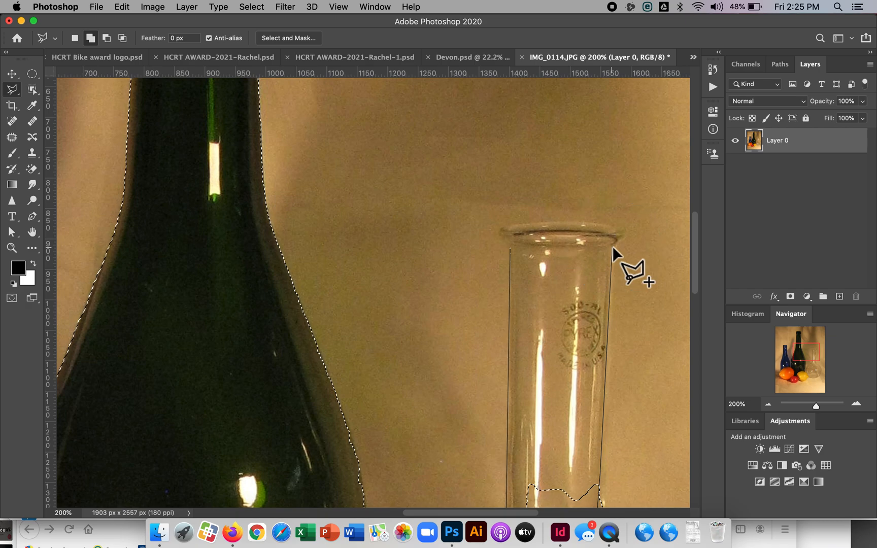
left_click(512, 246)
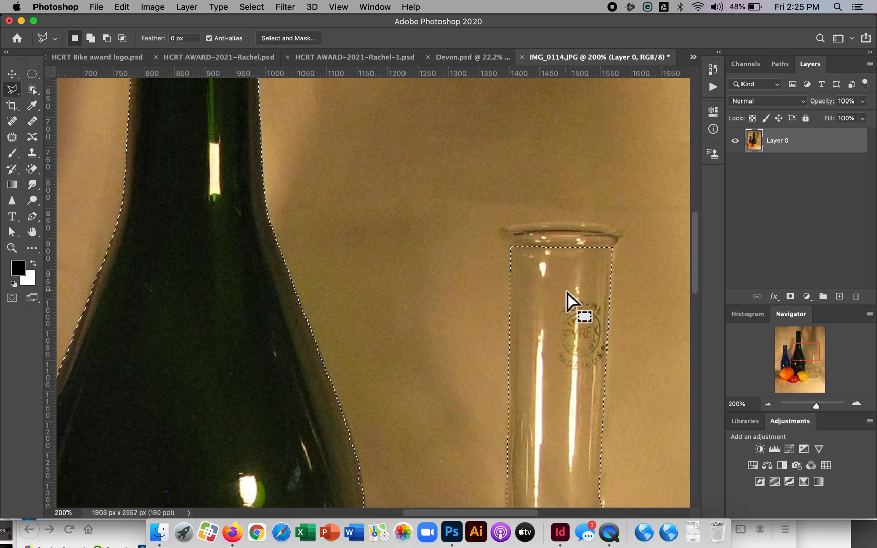
Add the flask's flared rim and the gaps beneath it to the selection with overlapping Elliptical Marquee shapes.
left_click(32, 75)
key("shift")
left_click_drag(520, 236, 587, 260)
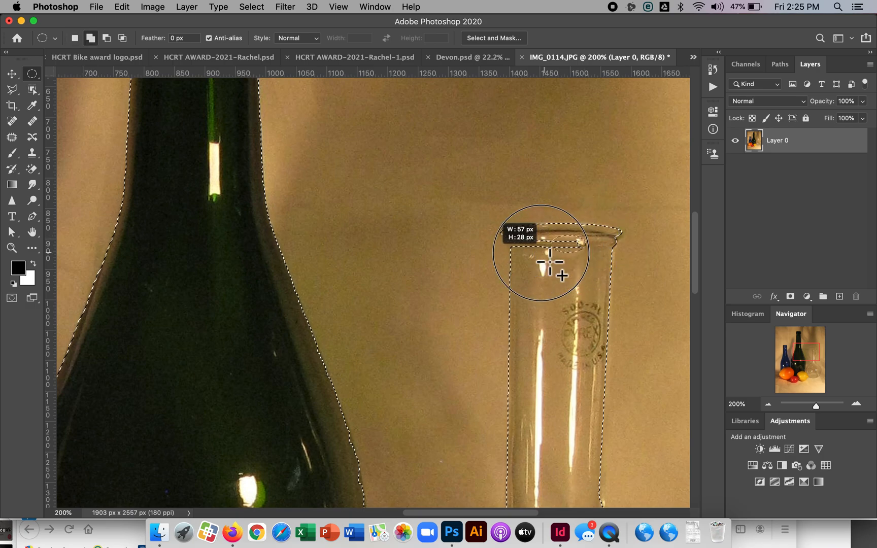
left_click_drag(512, 262, 623, 261)
left_click_drag(540, 256, 519, 243)
left_click_drag(599, 240, 573, 252)
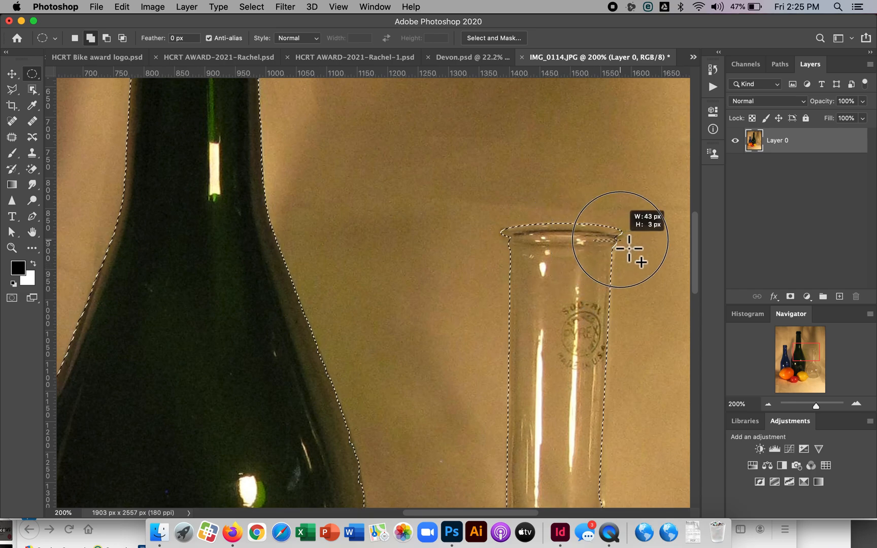
left_click_drag(630, 239, 631, 246)
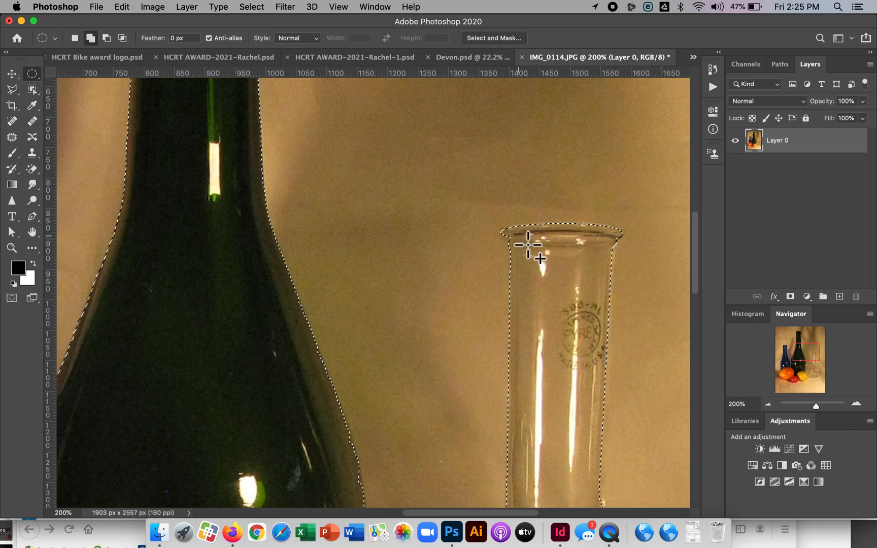
Subtract the narrow backdrop gap between the green bottle and the flask, above the lemon, with the Polygonal Lasso tool.
scroll(541, 259, "down", 20)
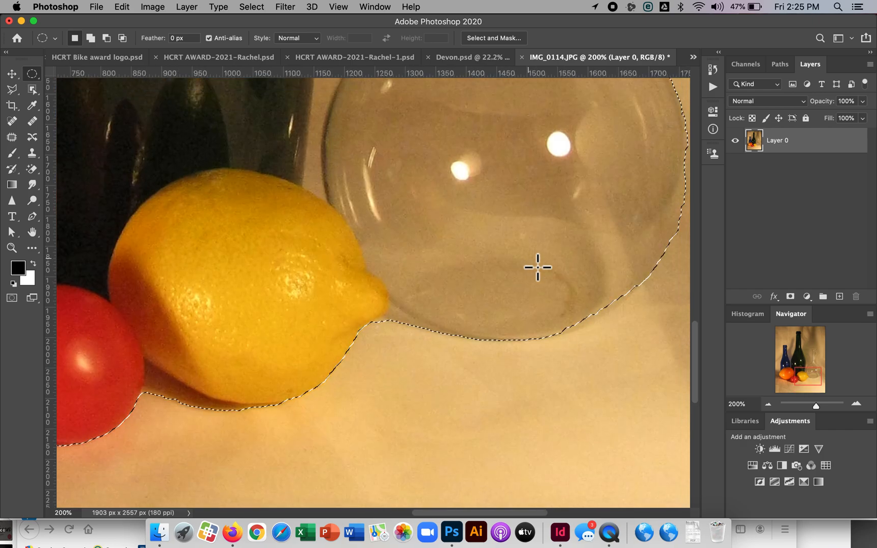
scroll(538, 267, "up", 10)
scroll(538, 267, "right", 4)
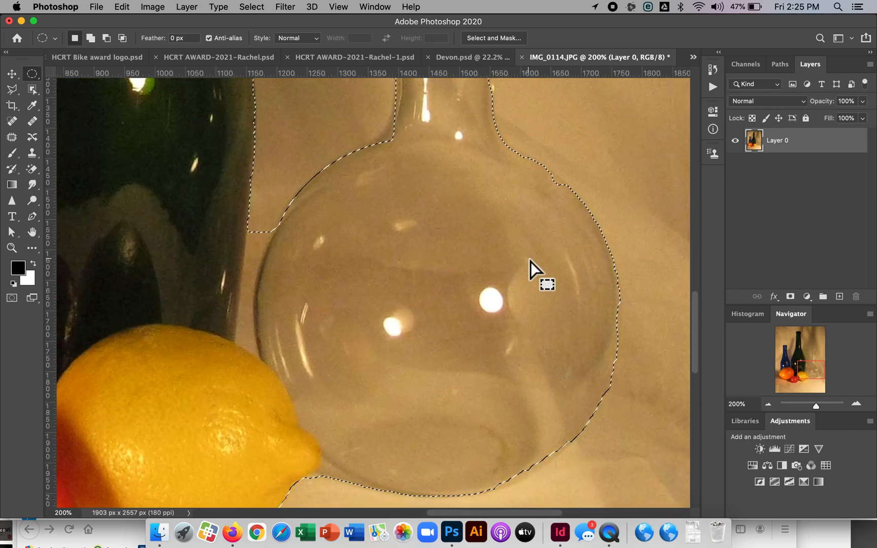
left_click(19, 95)
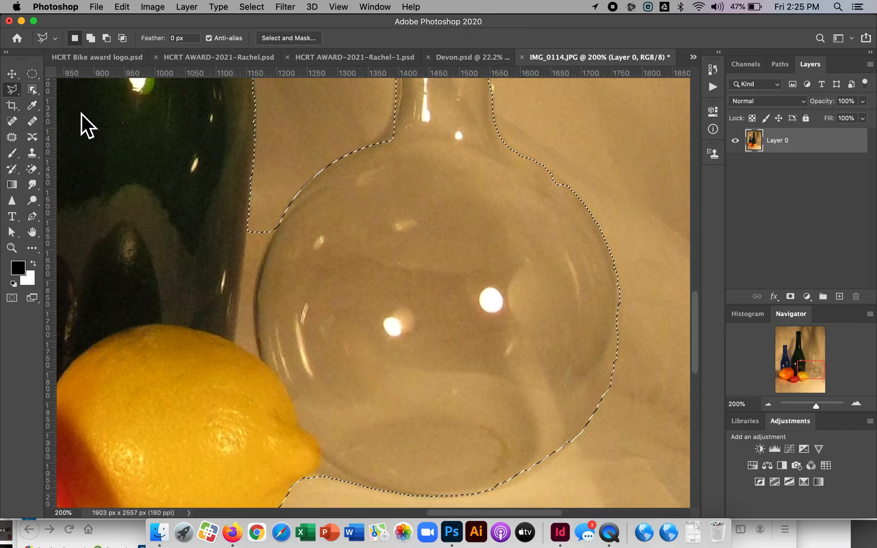
key("alt")
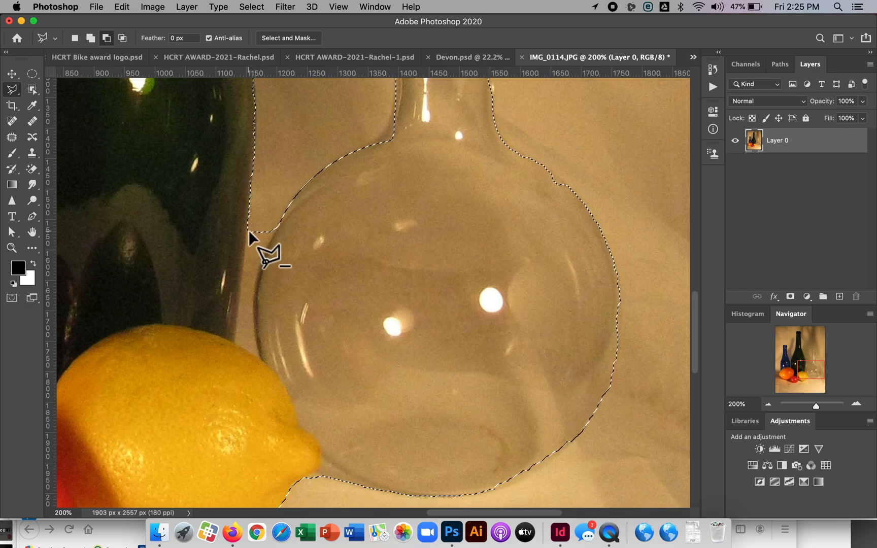
left_click(249, 231)
left_click(235, 337)
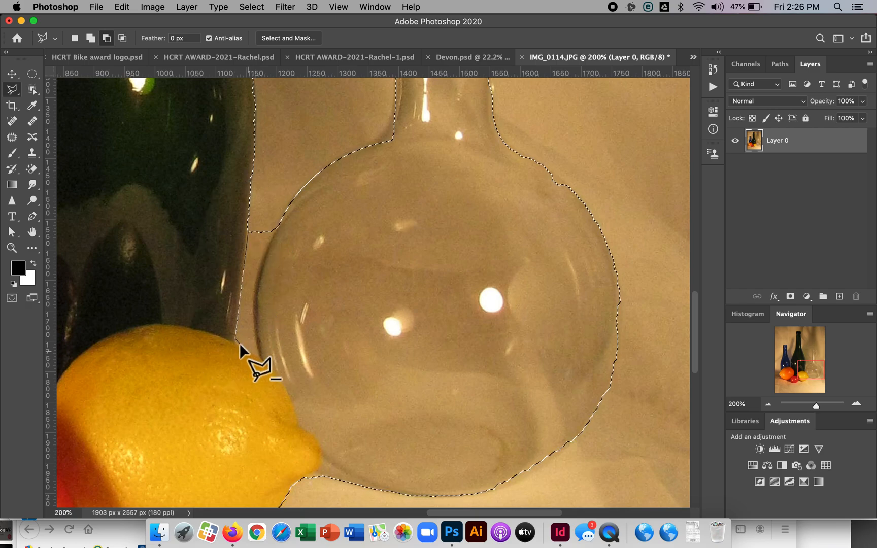
left_click(237, 343)
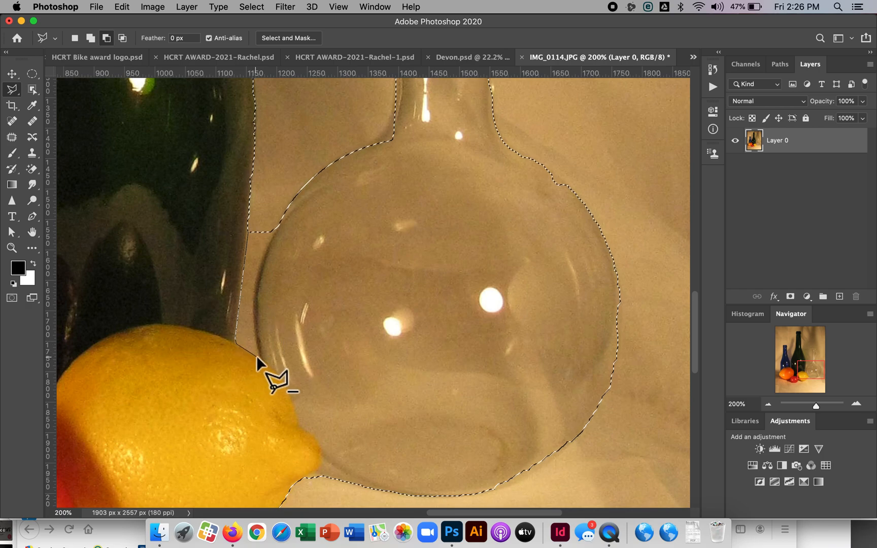
left_click(260, 357)
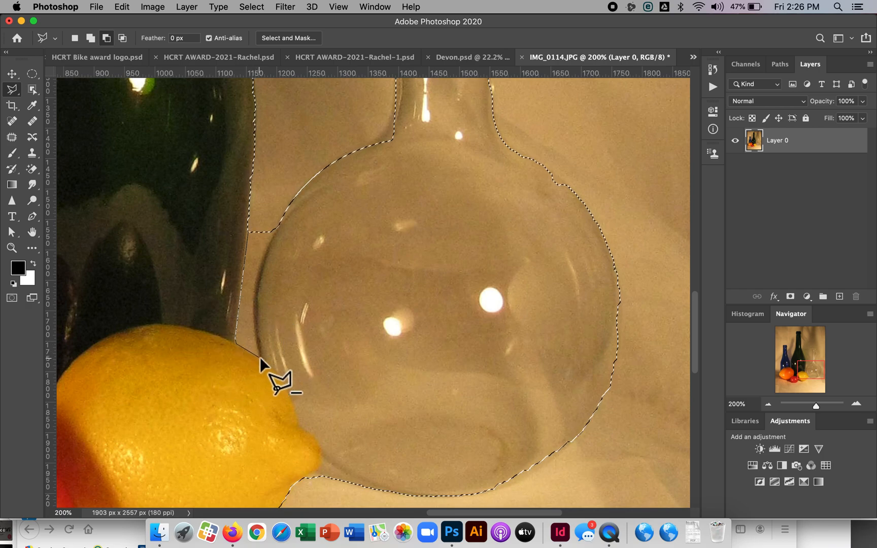
left_click(251, 233)
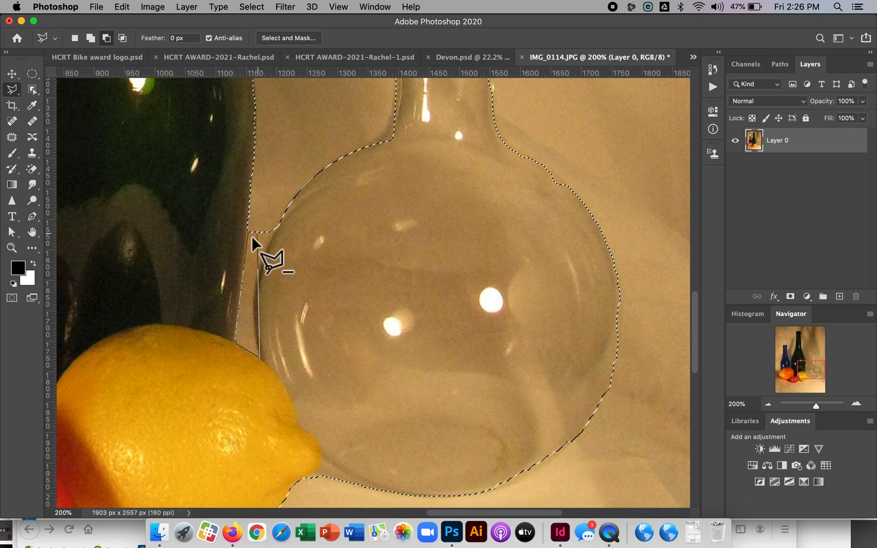
left_click(247, 309)
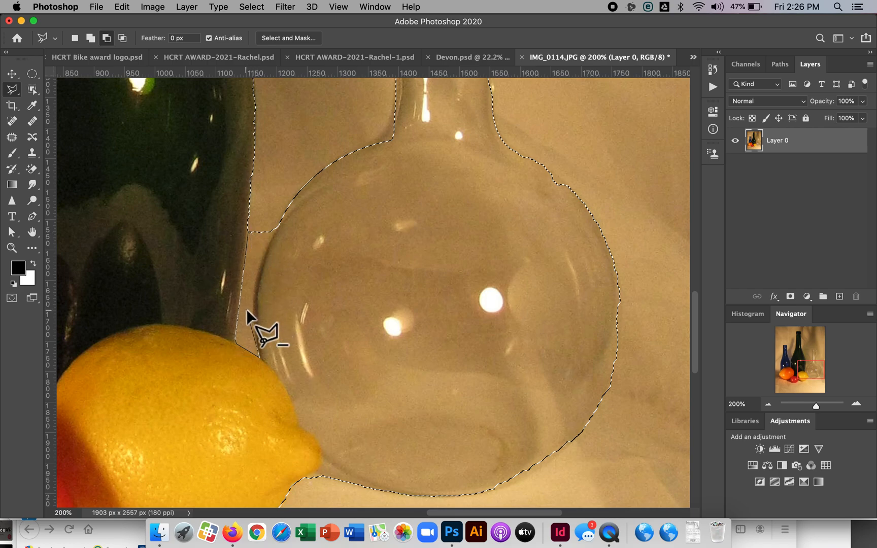
left_click(251, 232)
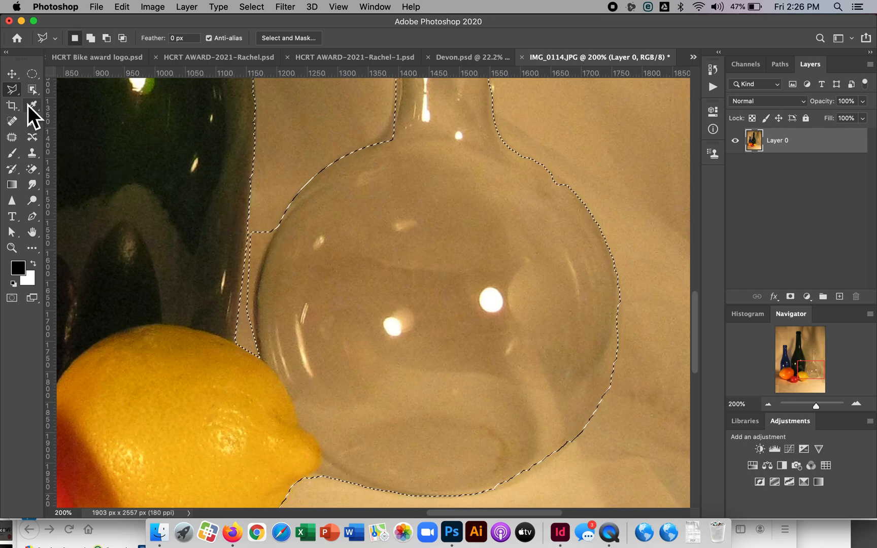
Subtract the remaining backdrop strip along the flask bulb's left edge from the selection with the freehand Lasso tool.
left_click_drag(22, 93, 51, 94)
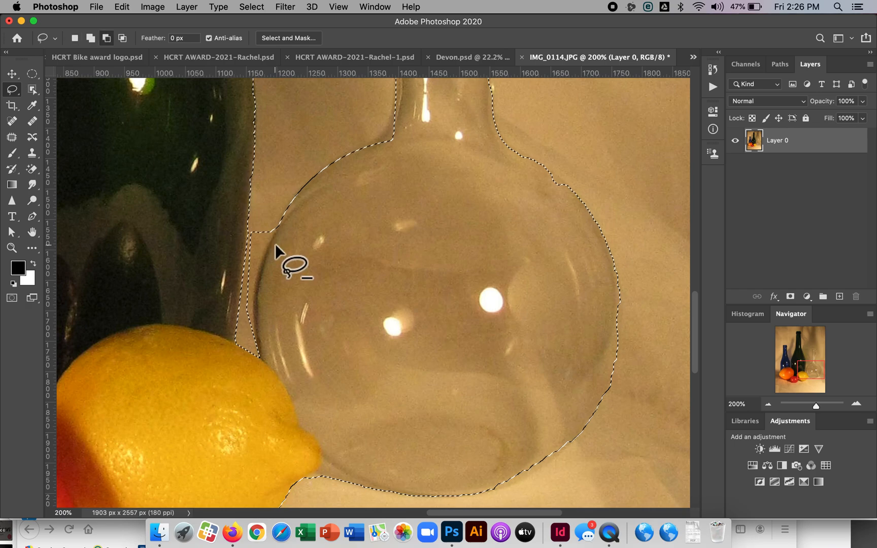
mouse_move(282, 223)
left_mouse_down()
mouse_move(261, 270)
mouse_move(261, 357)
mouse_move(243, 332)
mouse_move(253, 221)
mouse_move(264, 211)
mouse_move(285, 218)
mouse_move(267, 252)
left_mouse_up()
key("shift")
key("alt")
mouse_move(290, 200)
left_mouse_down()
mouse_move(284, 295)
mouse_move(262, 321)
mouse_move(256, 260)
left_mouse_up()
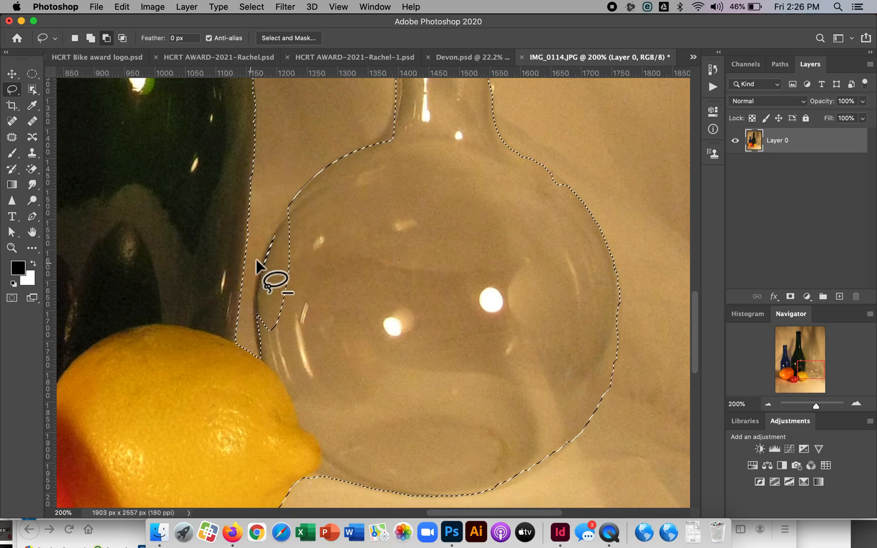
Add an ellipse along the flask bulb's left side to fill the missing area and smooth its curved edge.
left_click(36, 80)
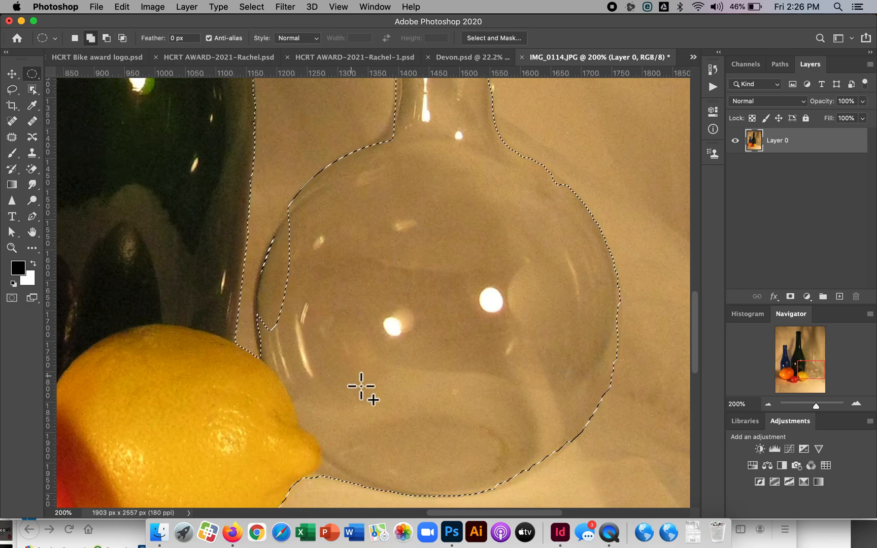
left_click_drag(361, 387, 267, 206)
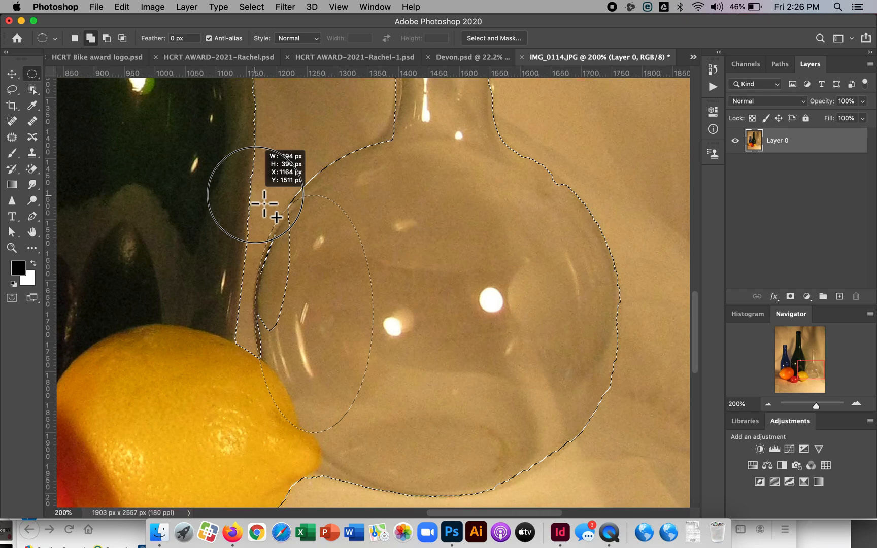
left_click_drag(264, 203, 265, 197)
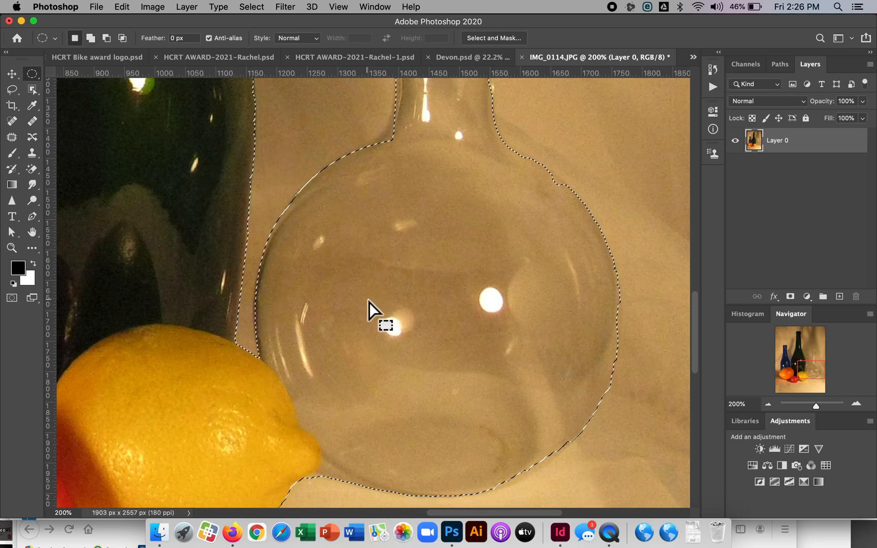
Subtract a large ellipse over the flask bulb's lower-right side to clear the uneven selection edge.
scroll(370, 302, "down", 5)
scroll(509, 242, "right", 5)
scroll(509, 242, "up", 3)
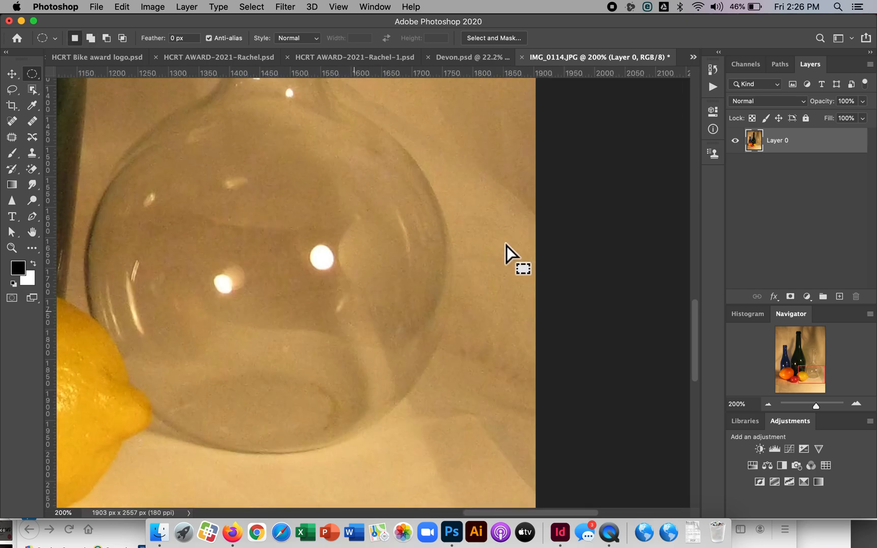
key("alt")
left_click_drag(318, 246, 499, 441)
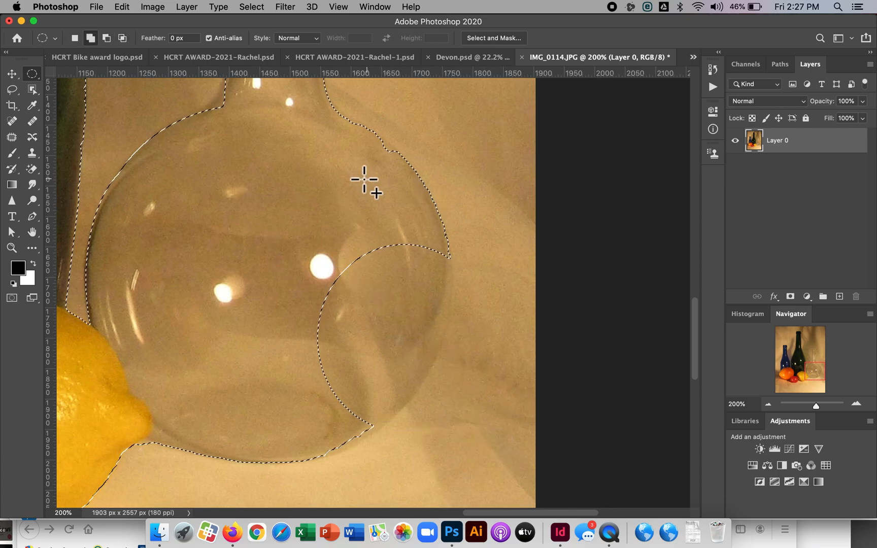
Add overlapping ellipses inside the flask bulb to rebuild the selection smoothly along its lower-right curve.
left_click_drag(165, 189, 430, 469)
left_click_drag(363, 225, 458, 397)
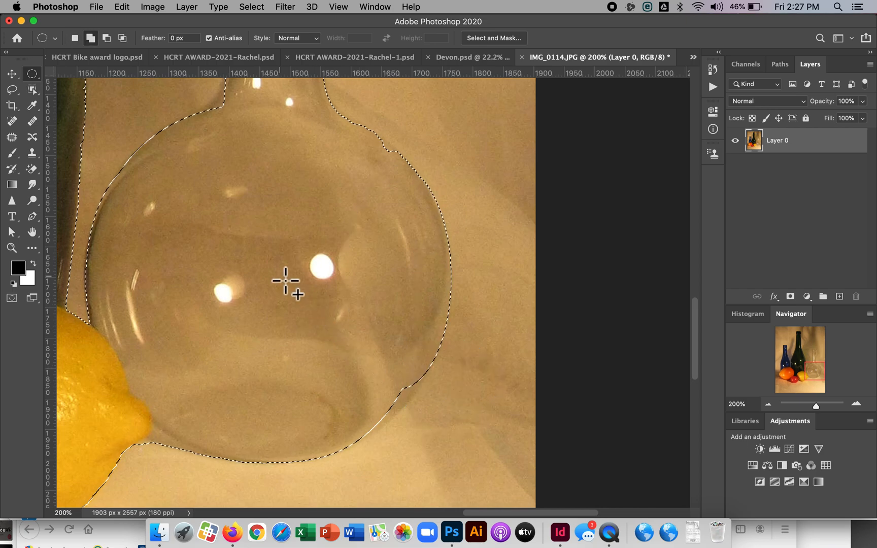
left_click_drag(234, 211, 451, 473)
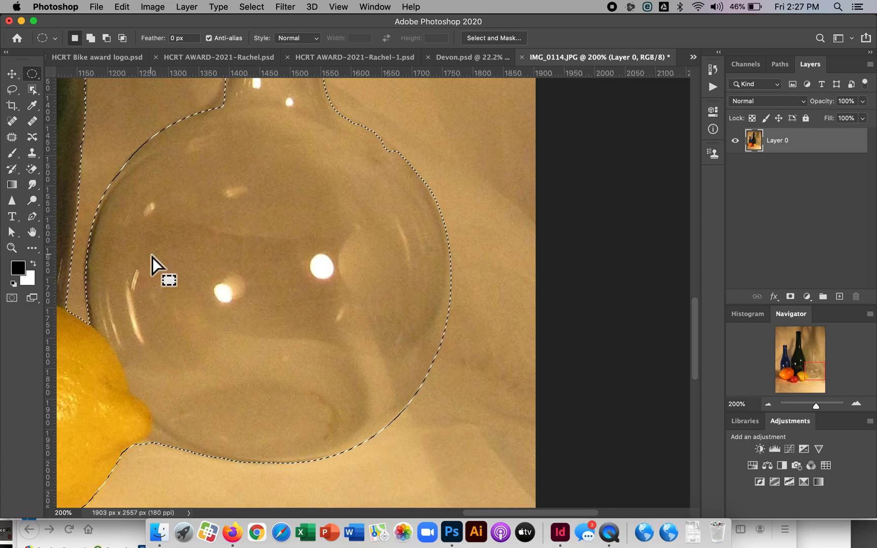
Subtract the backdrop beneath the lemon's tip and the shadow between the lemon's underside and the tomato with the freehand Lasso tool.
left_click(19, 90)
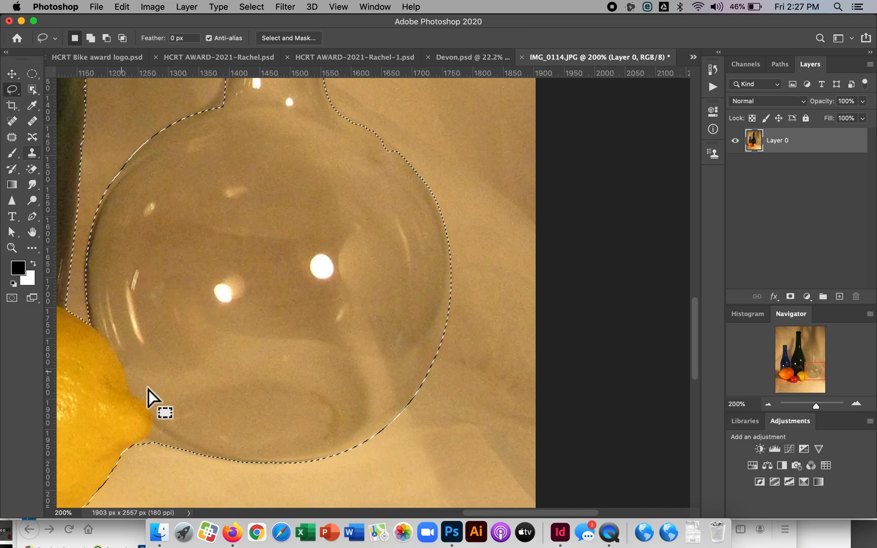
mouse_move(157, 426)
left_mouse_down()
mouse_move(212, 467)
mouse_move(167, 460)
mouse_move(145, 448)
mouse_move(153, 424)
left_mouse_up()
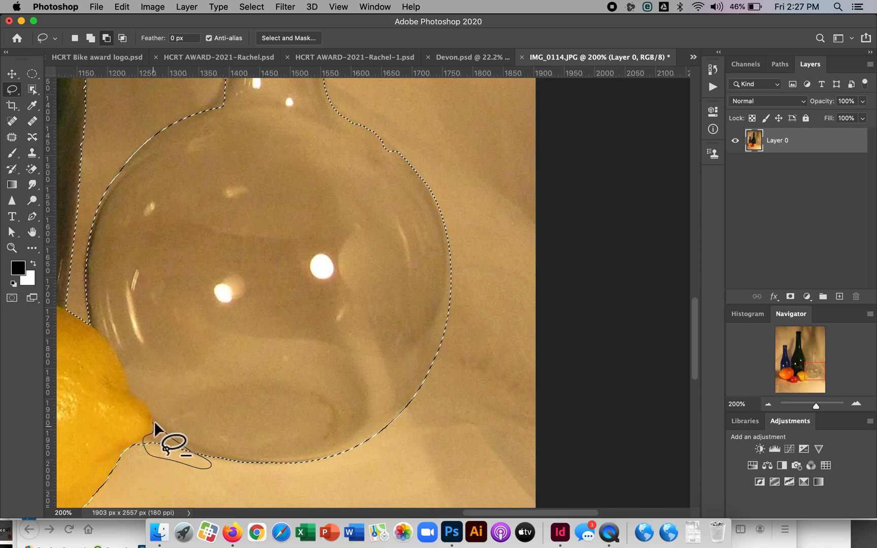
scroll(183, 469, "left", 5)
scroll(183, 468, "left", 6)
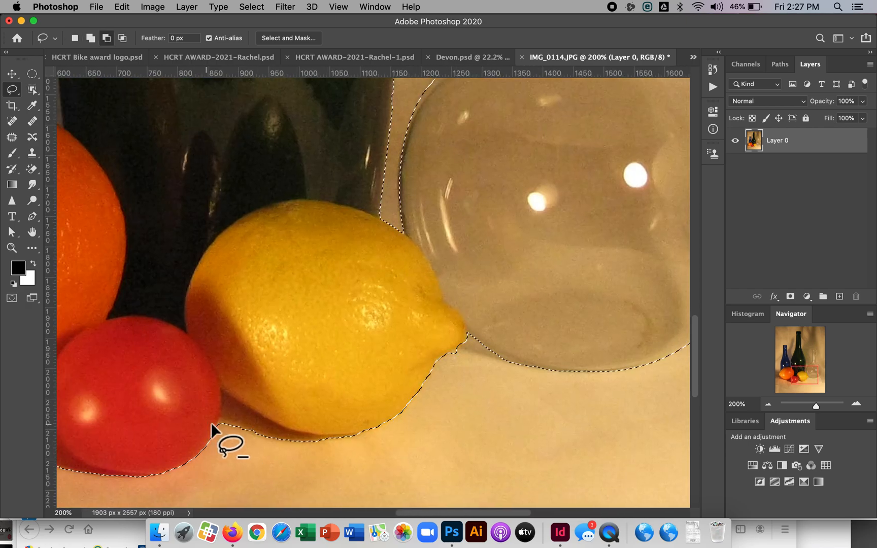
mouse_move(223, 391)
left_mouse_down()
mouse_move(313, 442)
mouse_move(259, 454)
mouse_move(220, 425)
mouse_move(223, 391)
mouse_move(306, 436)
mouse_move(351, 437)
mouse_move(301, 431)
mouse_move(332, 438)
left_mouse_up()
key("alt")
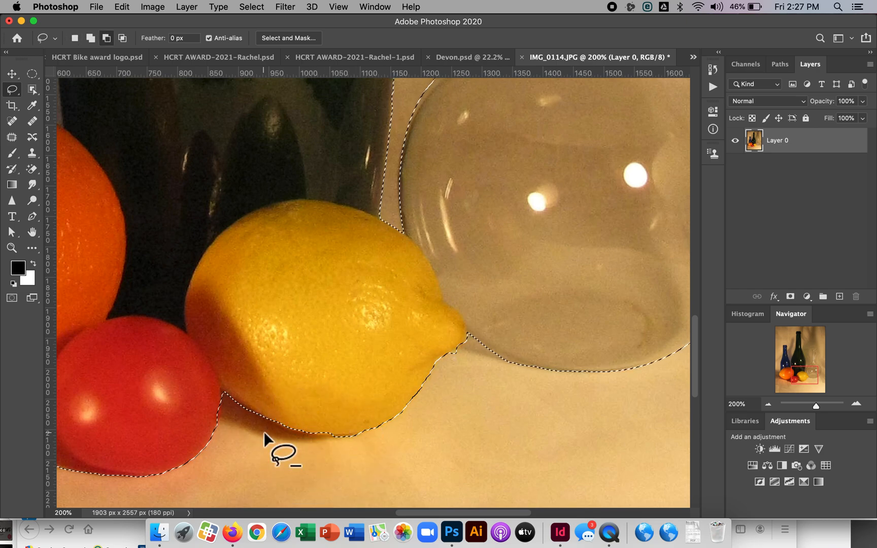
Draw a closed Pen path around the shadow area below the orange, following the orange's lower edge and the tomato's outline.
scroll(245, 412, "left", 10)
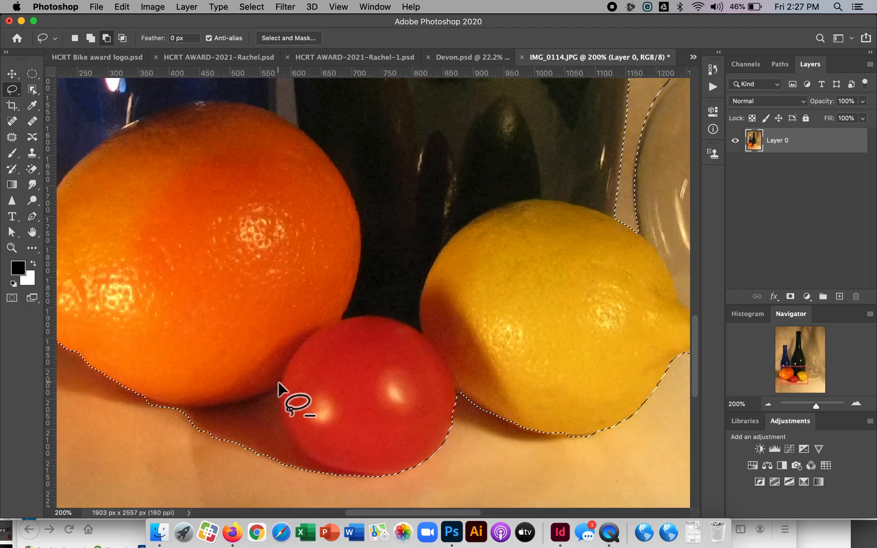
left_click(34, 217)
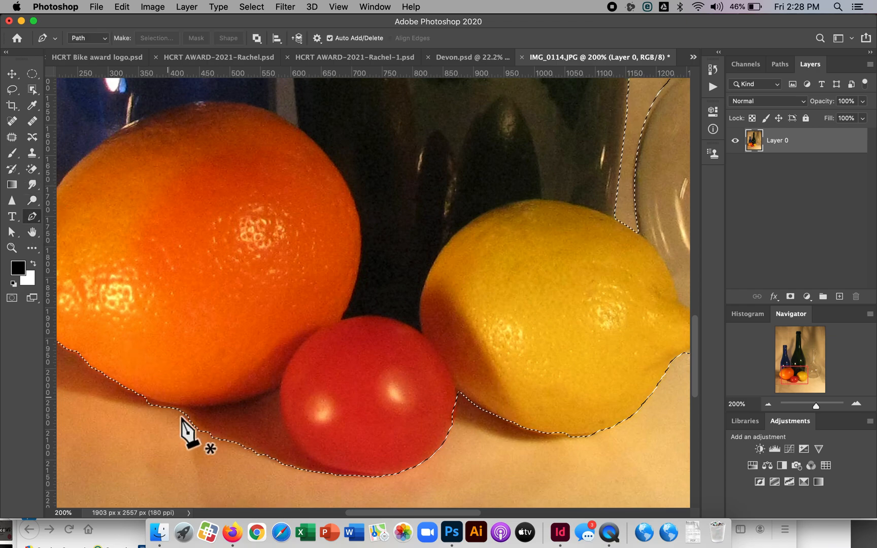
left_click(148, 400)
mouse_move(279, 387)
left_mouse_down()
mouse_move(294, 361)
mouse_move(338, 332)
mouse_move(344, 348)
mouse_move(276, 404)
left_mouse_up()
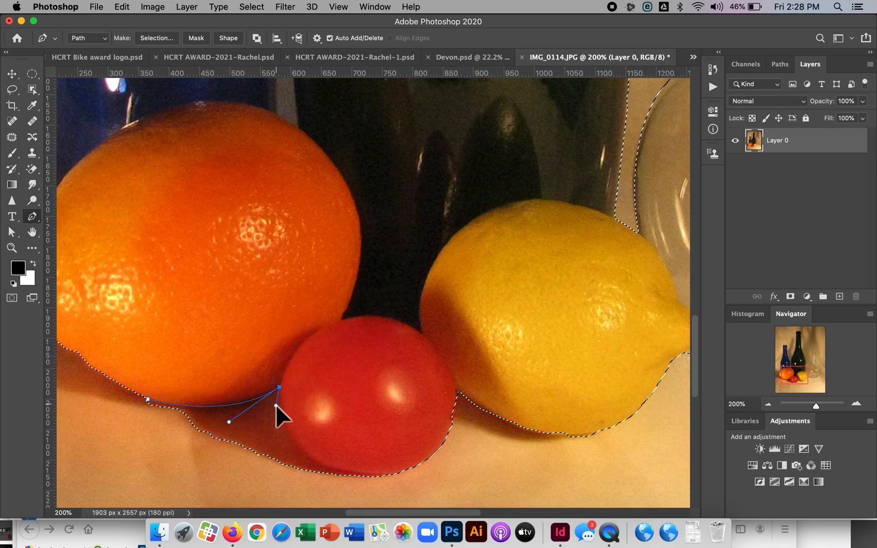
left_click_drag(384, 476, 467, 458)
left_click(385, 474, "alt")
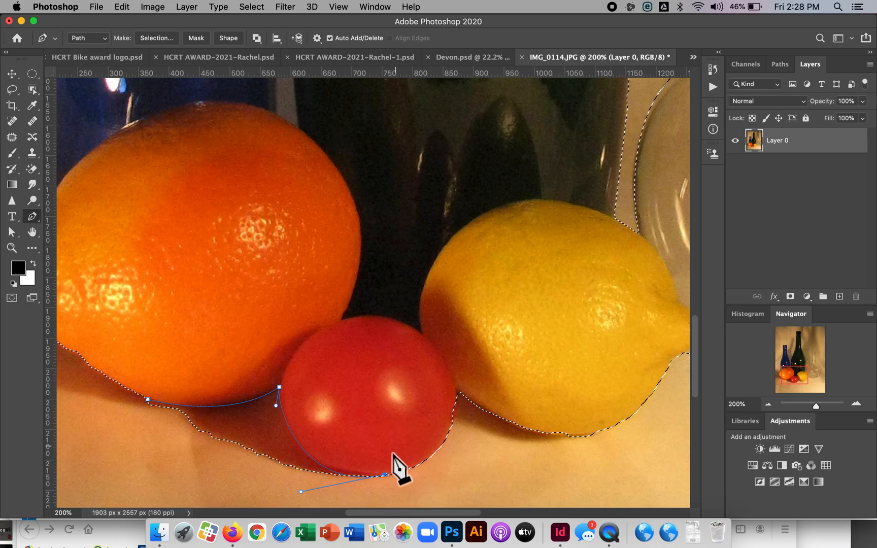
left_click(390, 485)
left_click_drag(188, 466, 182, 445)
left_click_drag(147, 401, 173, 374)
left_click(203, 407)
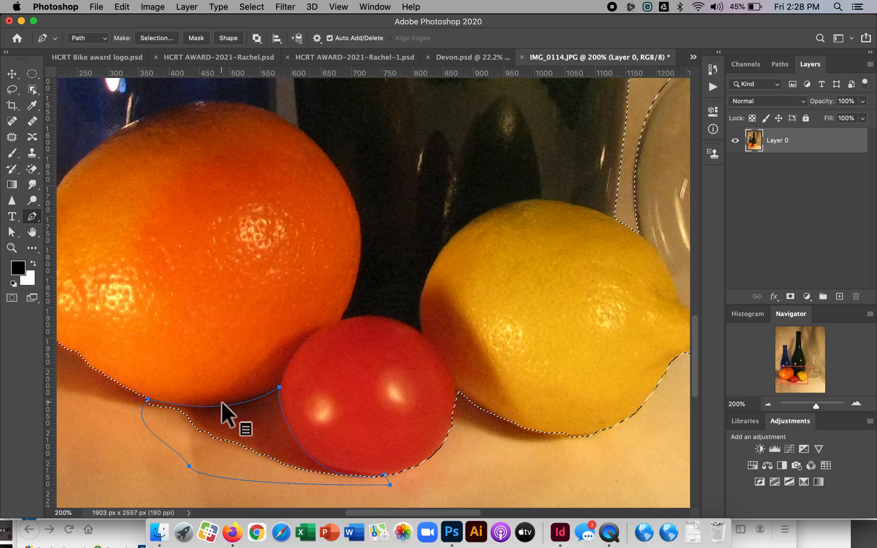
Convert the path around the orange and tomato shadow into a selection using Subtract from Selection.
right_click(219, 407)
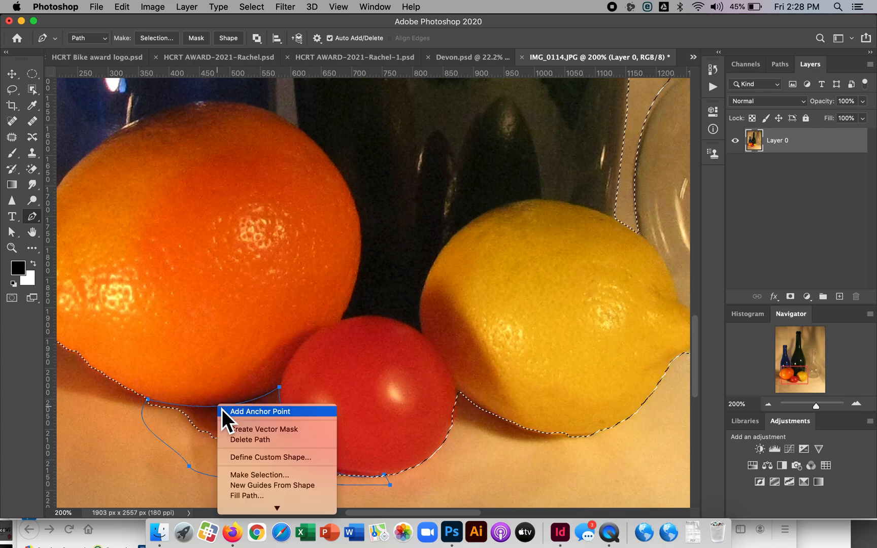
left_click(242, 482)
left_click_drag(771, 93, 385, 115)
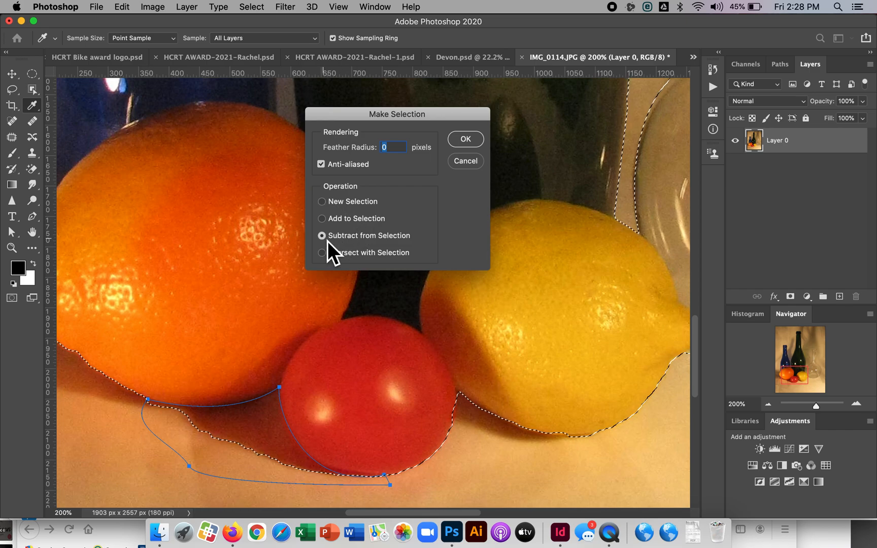
left_click(465, 139)
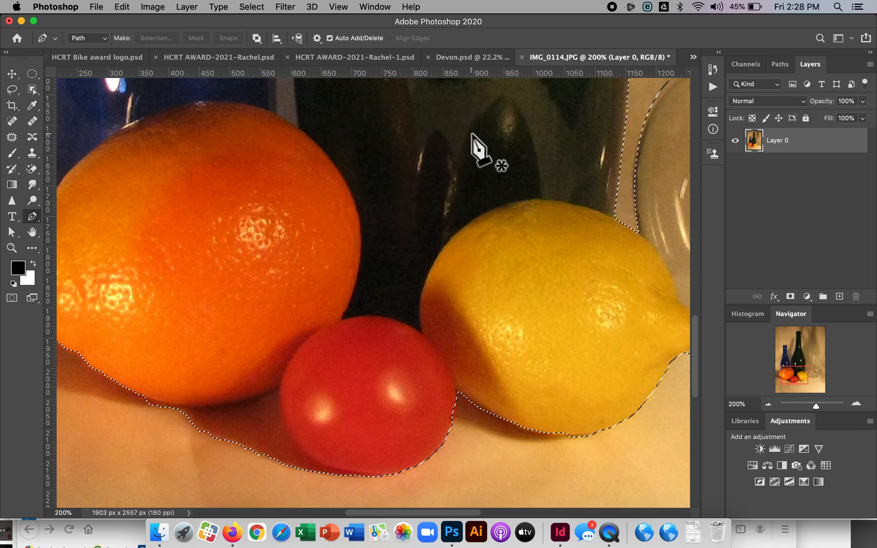
Start a Pen path along the green bottle's edge facing the blue bottle, from the selection's notch down to the orange.
scroll(333, 288, "left", 15)
scroll(333, 288, "up", 5)
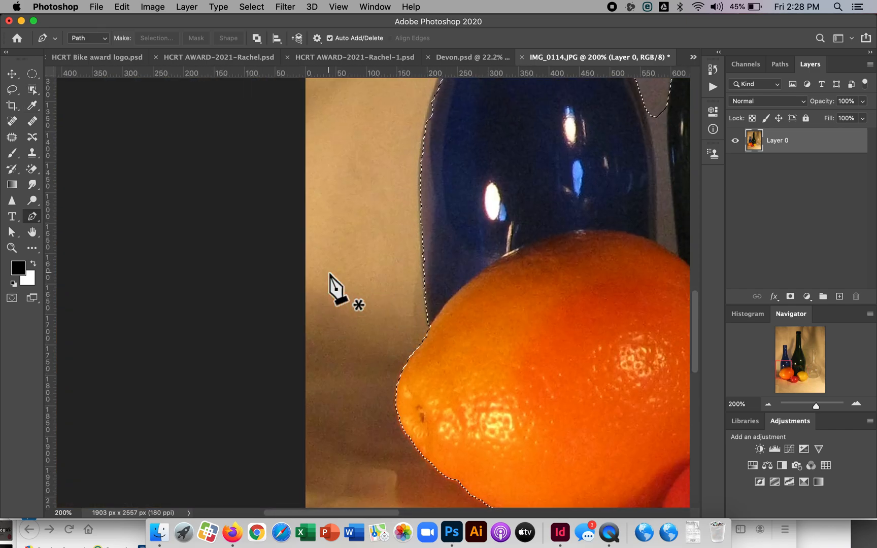
scroll(552, 229, "right", 8)
scroll(553, 229, "up", 10)
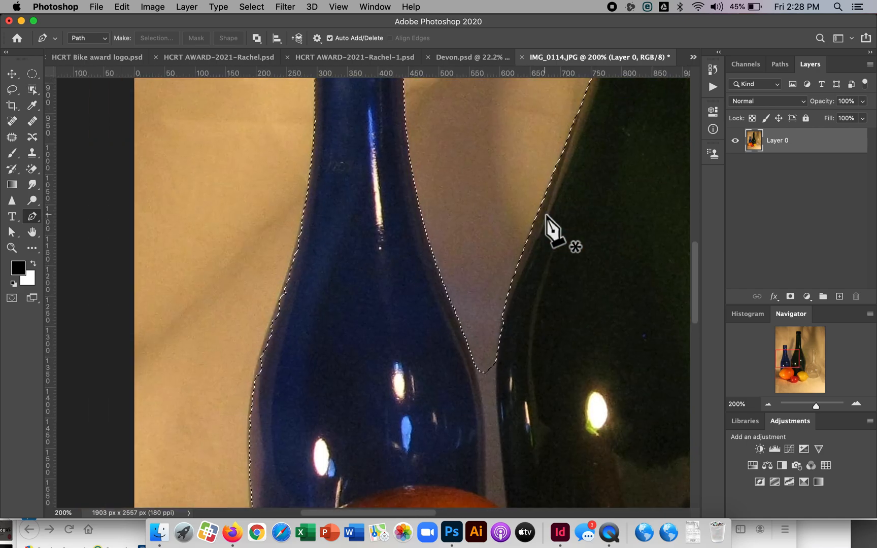
scroll(546, 215, "right", 4)
scroll(546, 214, "down", 2)
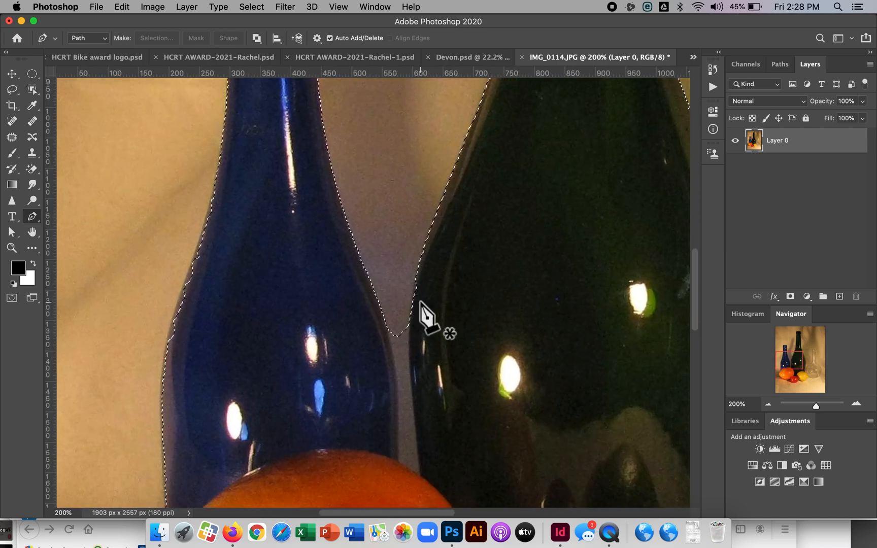
left_click(411, 309)
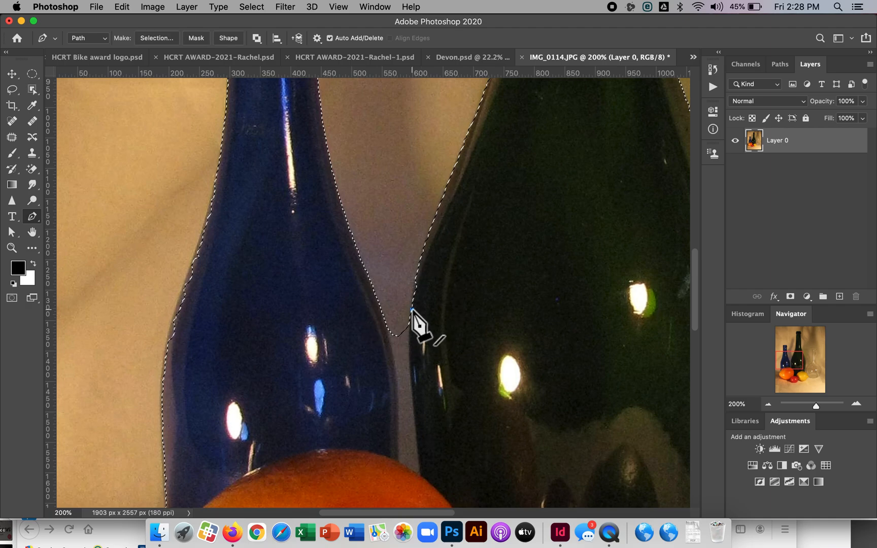
left_click(421, 478)
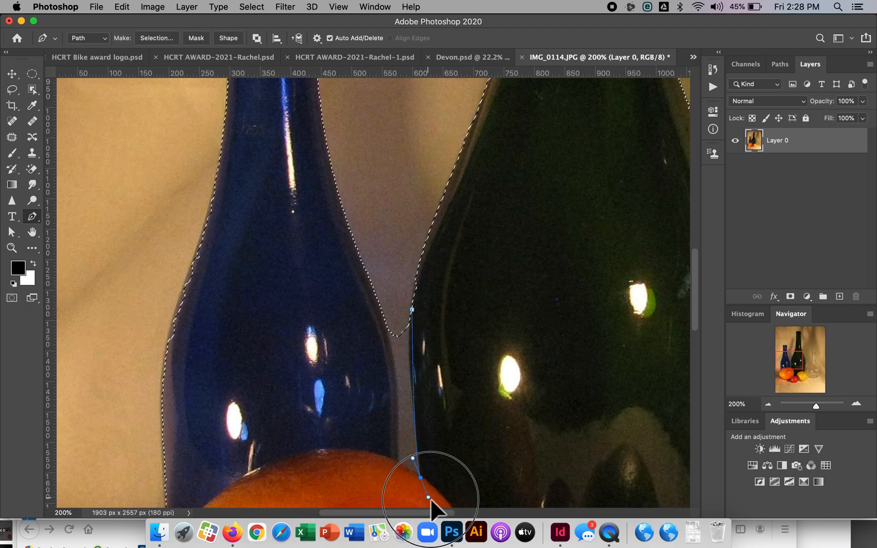
scroll(429, 503, "down", 3)
scroll(435, 502, "down", 2)
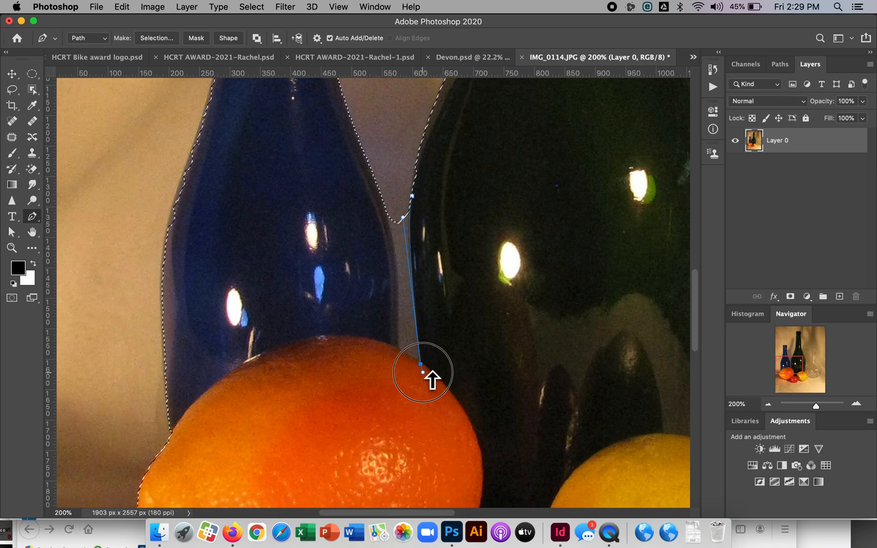
left_click(422, 372)
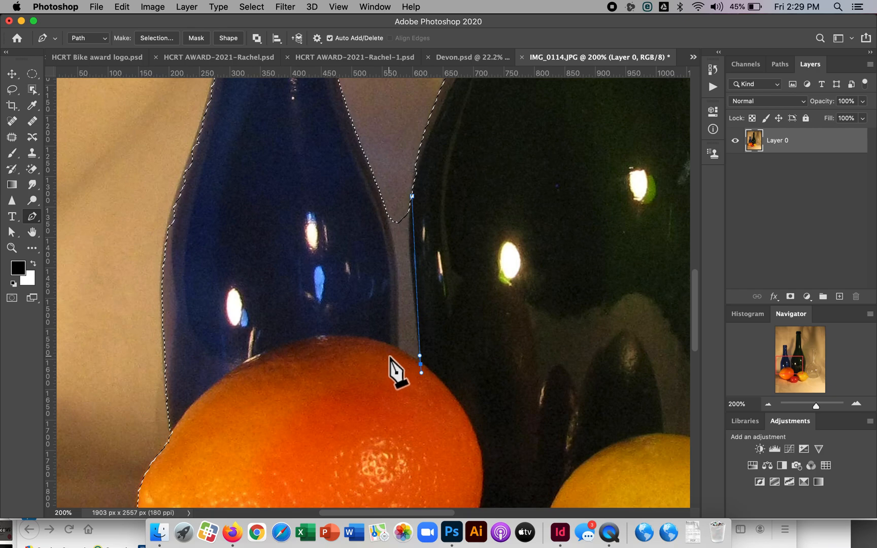
right_click(421, 370)
key("Escape")
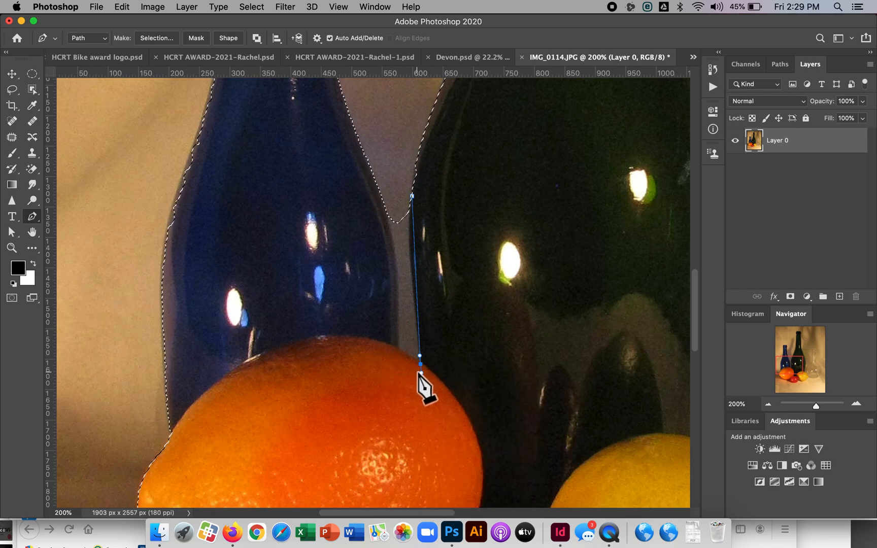
Continue the path across the orange's upper edge and up the blue bottle's side, closing it around the gap between the bottles.
left_click(422, 369)
left_click(394, 347)
left_click(399, 349)
left_click_drag(388, 216, 413, 210)
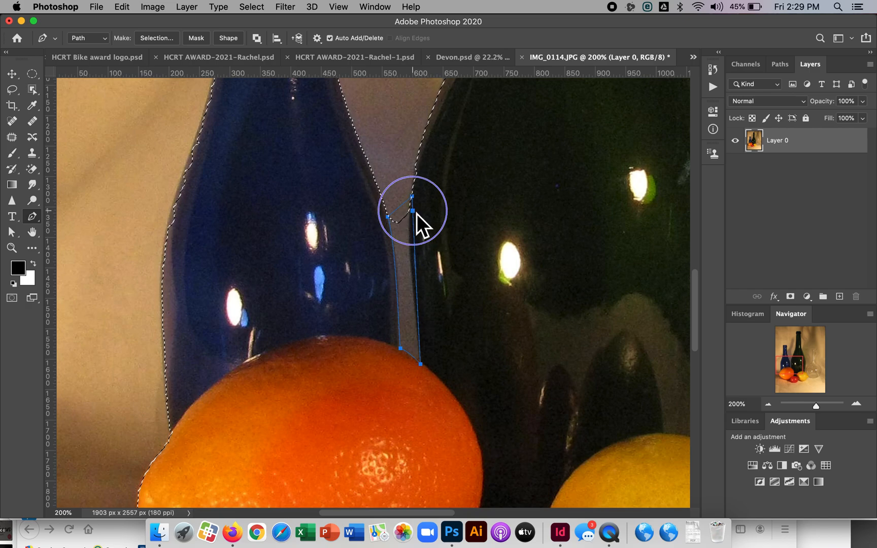
Make a selection from the path between the two bottles, subtracting it from the existing selection.
right_click(413, 210)
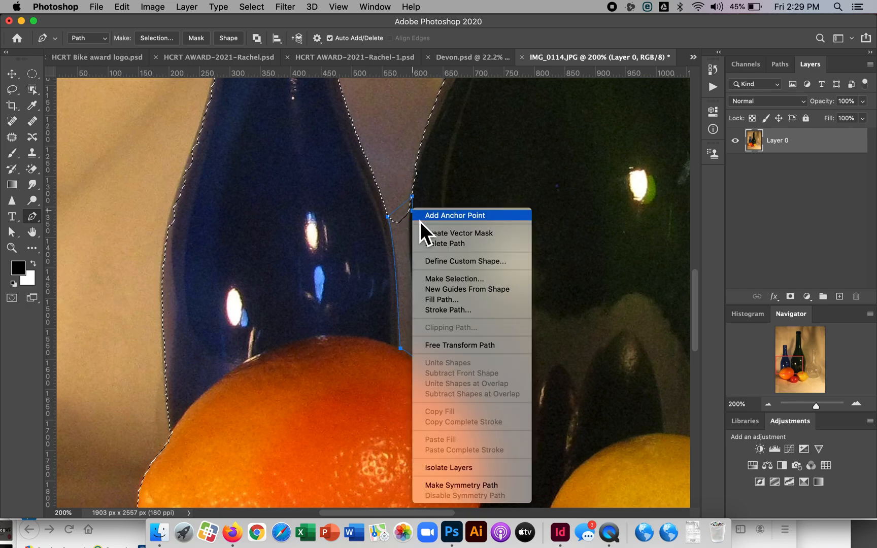
left_click(436, 280)
left_click(327, 236)
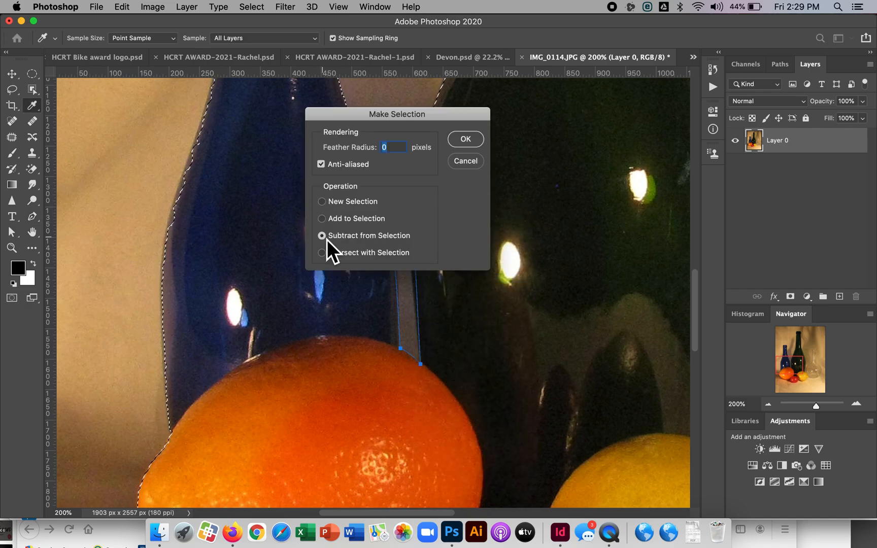
left_click(469, 142)
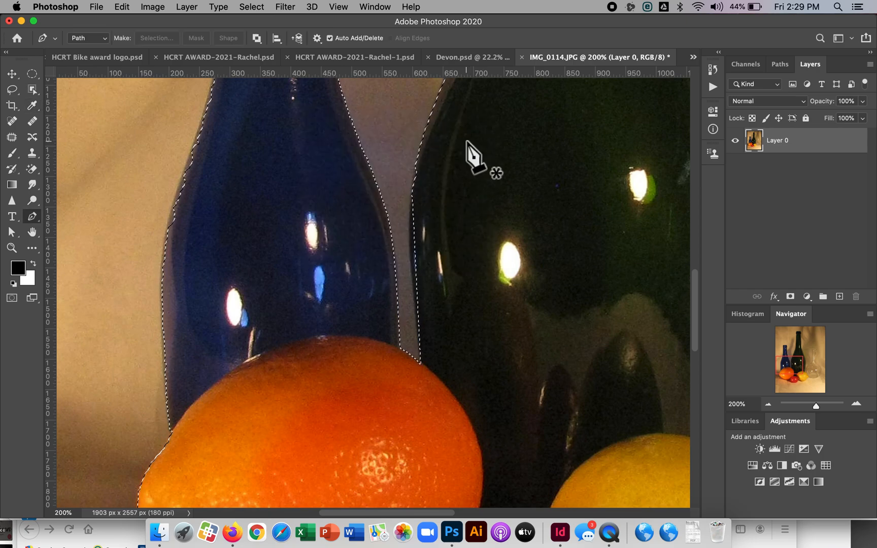
Invert the selection and delete the background around the bottles, fruit and flask, leaving nothing selected.
key("super+0")
key("super+minus")
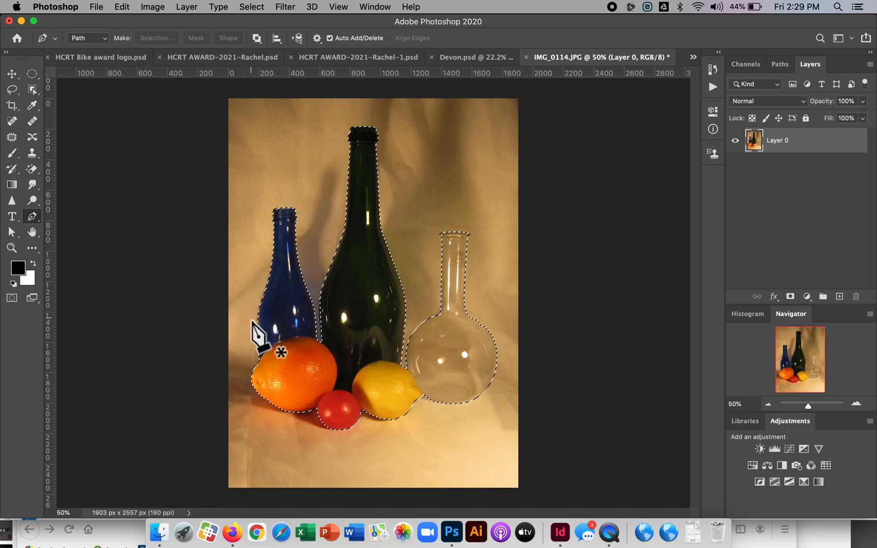
left_click(253, 7)
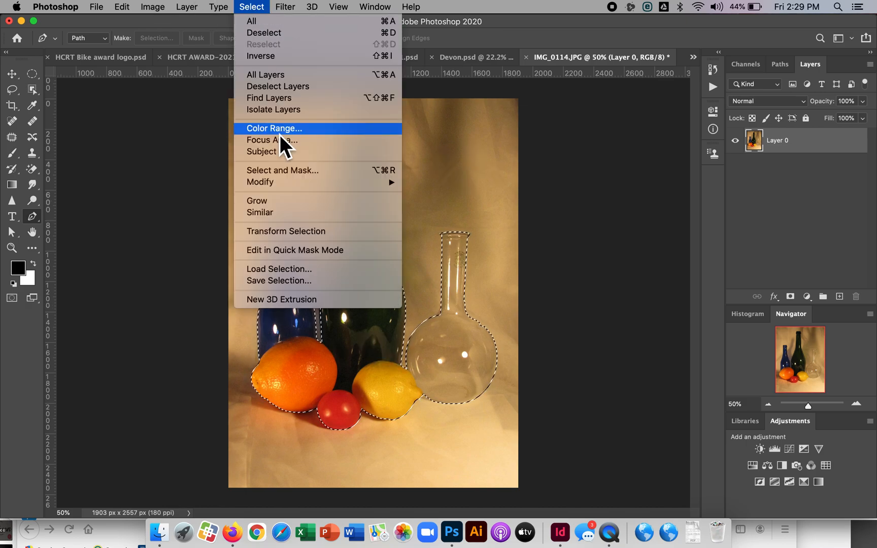
left_click(284, 59)
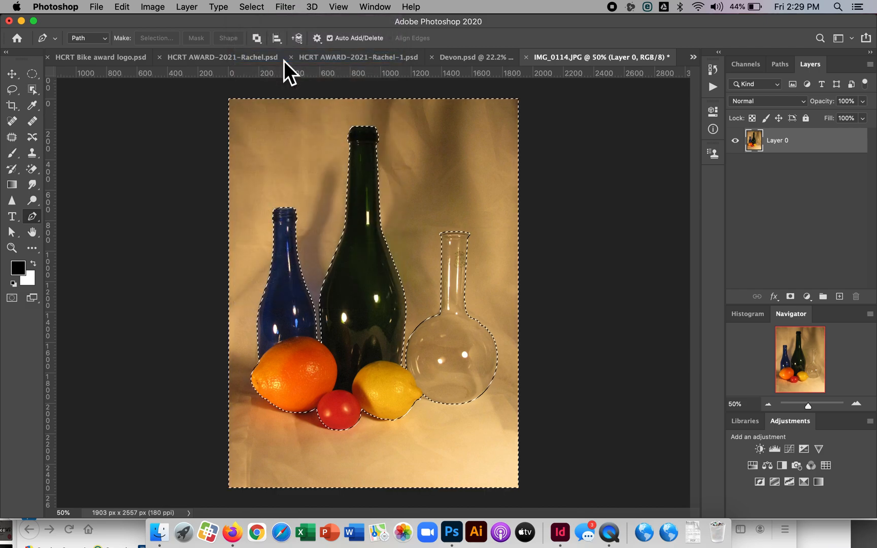
key("Delete")
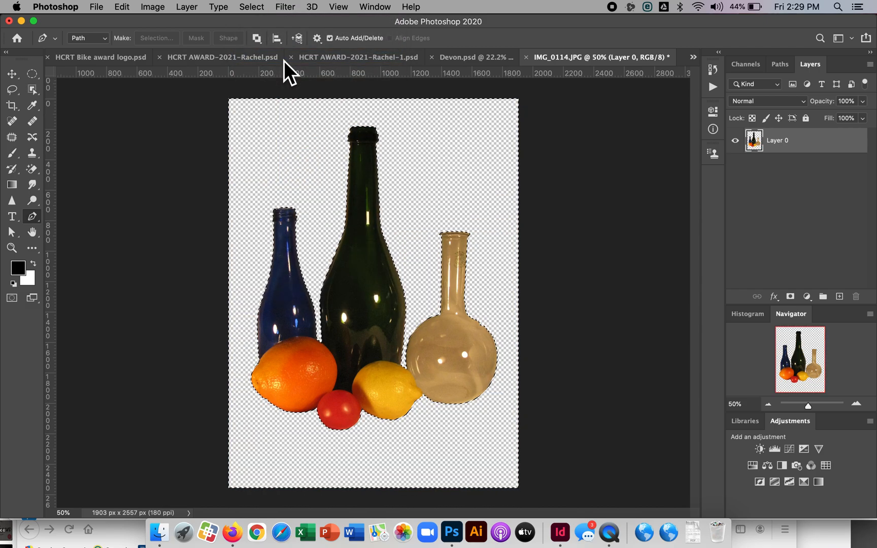
key("super+d")
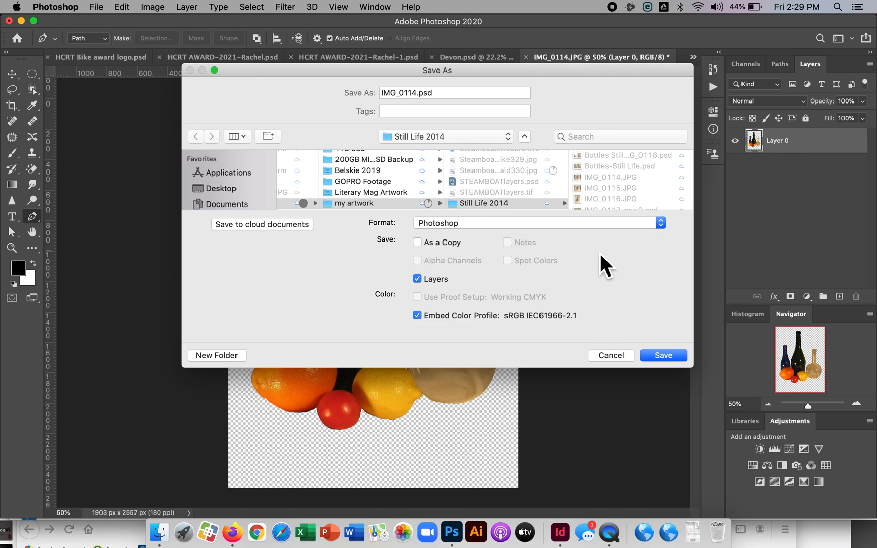
Save the cutout as Fruit.psd in the Documents folder in Photoshop format, with layers and Maximize Compatibility enabled.
left_click(605, 224)
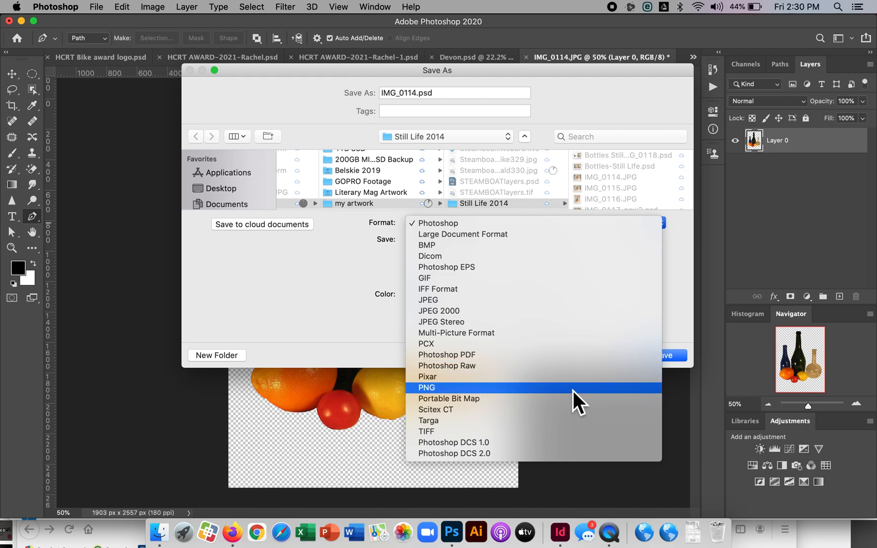
left_click(294, 281)
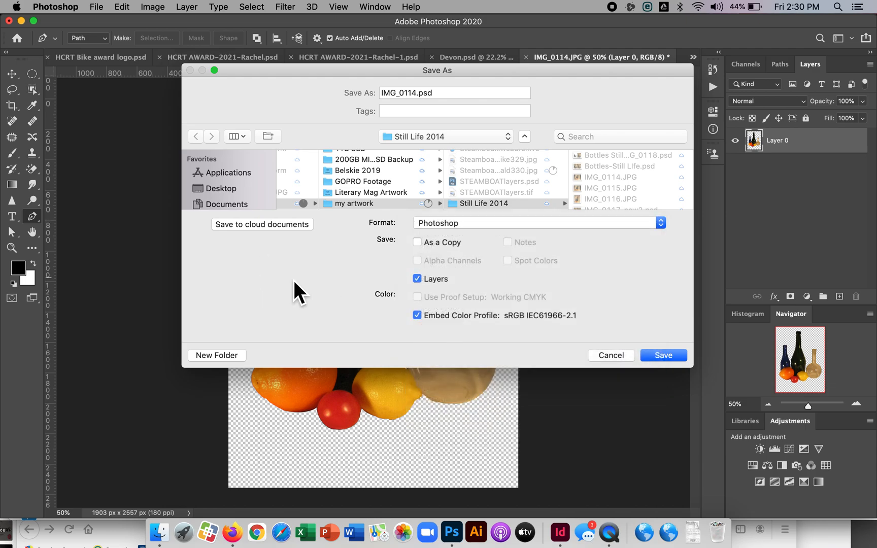
double_click(416, 93)
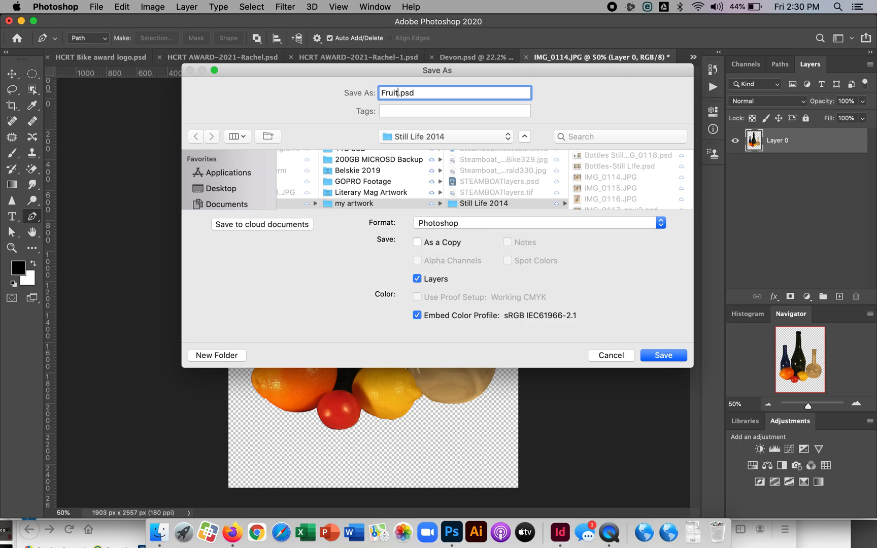
scroll(376, 173, "left", 3)
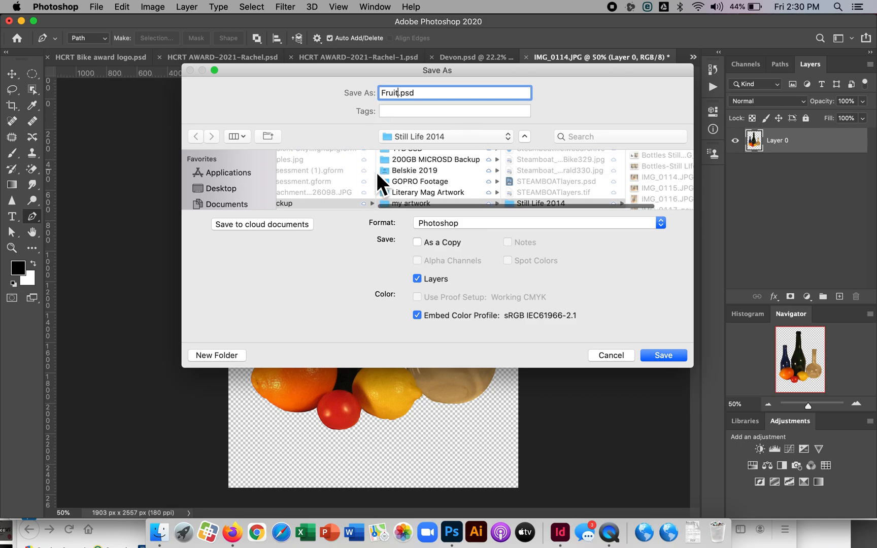
left_click(238, 204)
left_click(670, 356)
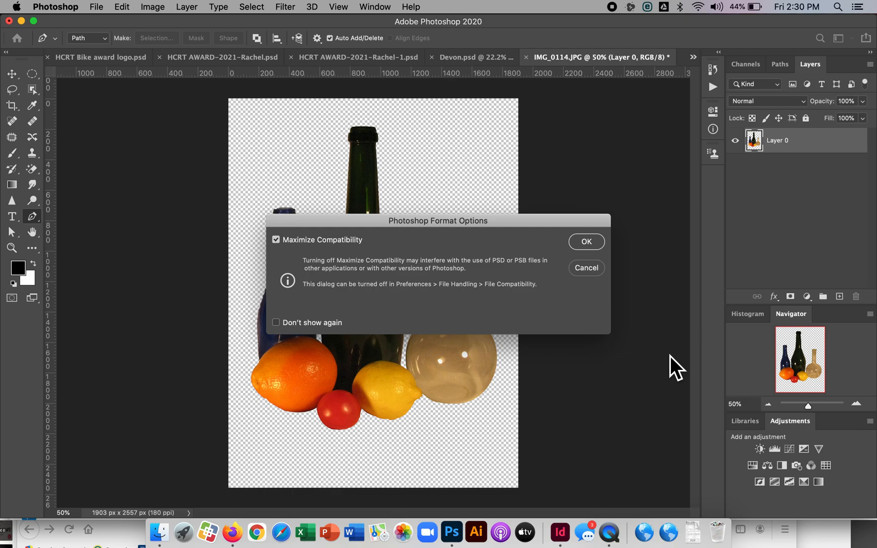
left_click(586, 245)
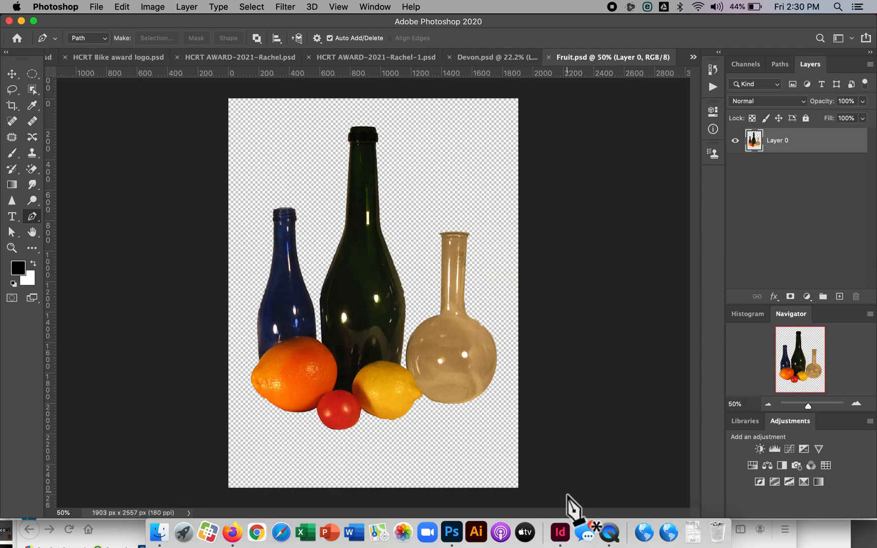
Switch to InDesign and delete the SANTA ANA'S, INTERIOR and HEADQUARTERS text frames below the phone number in Ancient City Ad.indd.
left_click(563, 532)
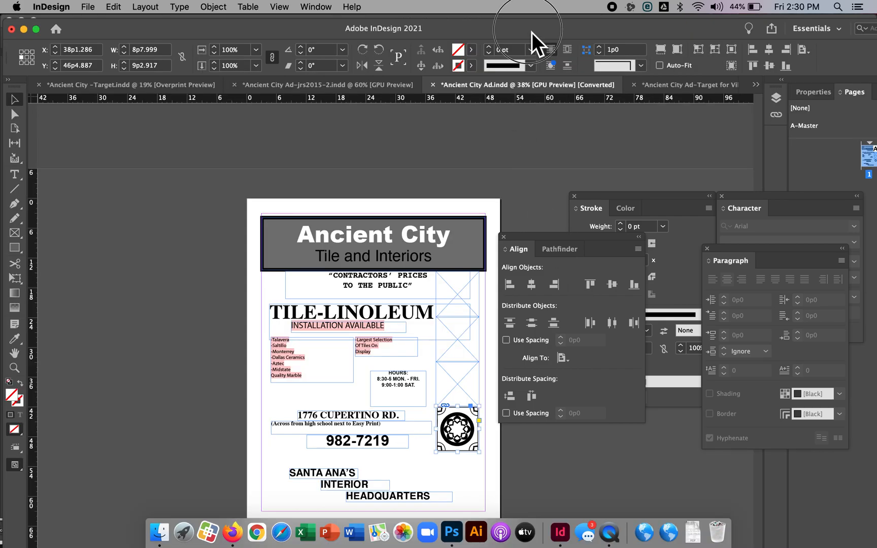
left_click_drag(533, 32, 522, 21)
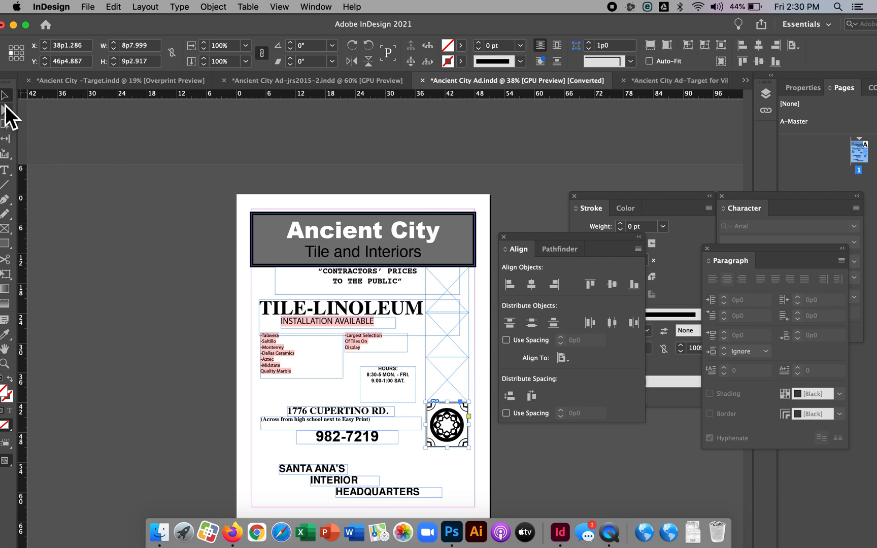
left_click(457, 388)
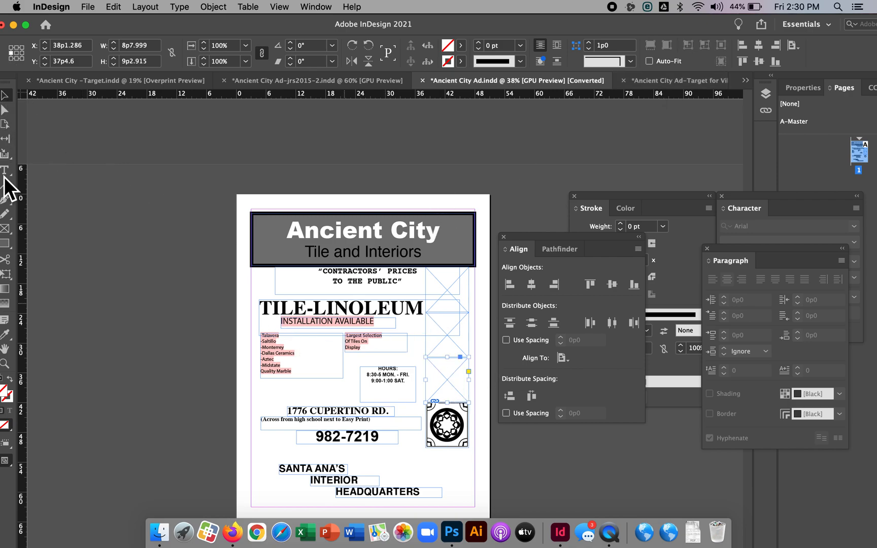
left_click(6, 231)
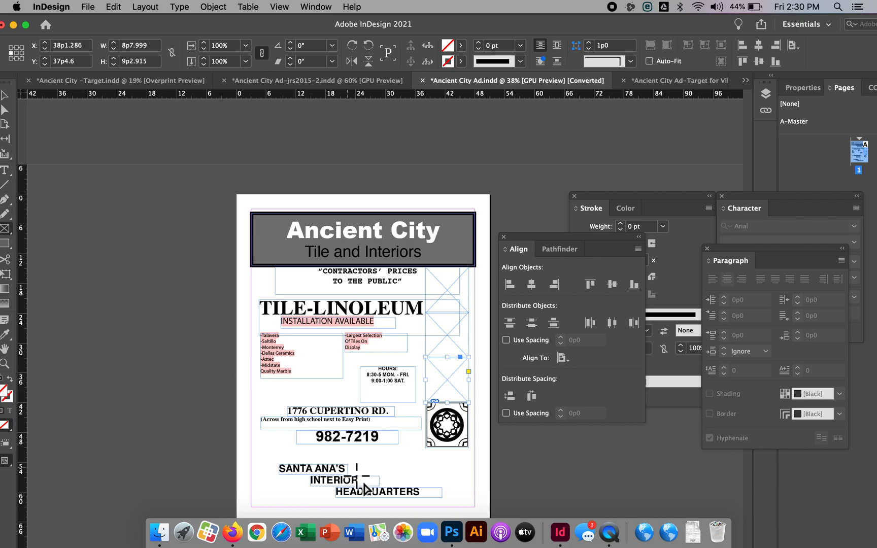
left_click_drag(411, 512, 245, 471)
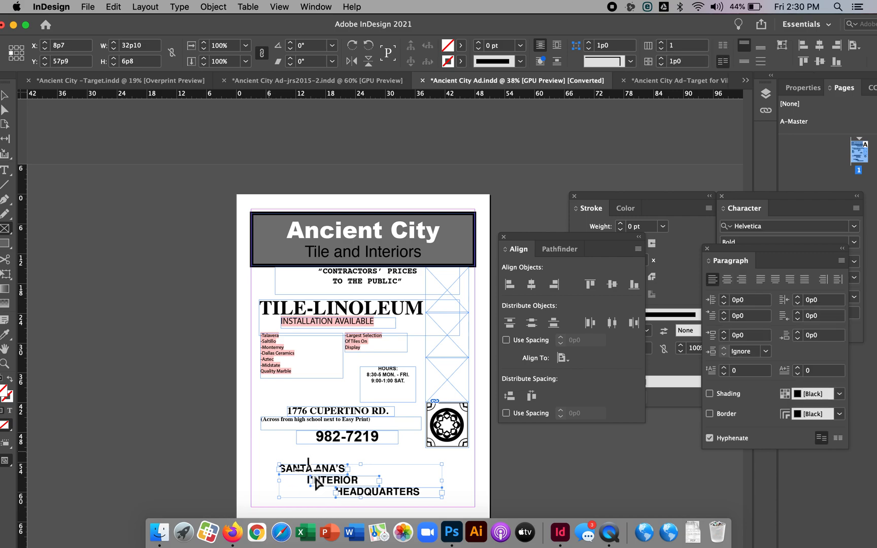
key("BackSpace")
Draw a rectangular frame about 10p3 wide and 11p3 high below the phone number and place Fruit.psd from Documents in it.
left_click_drag(269, 452, 320, 507)
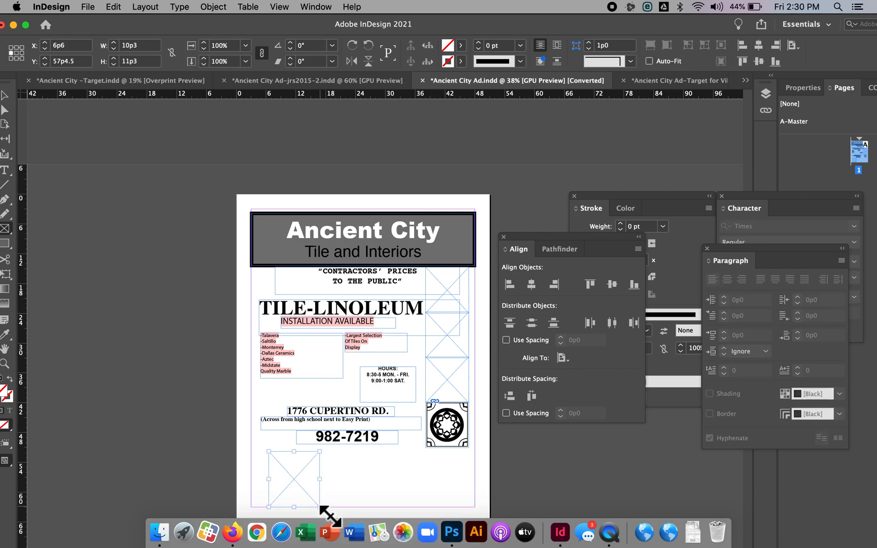
key("super+d")
left_click(256, 193)
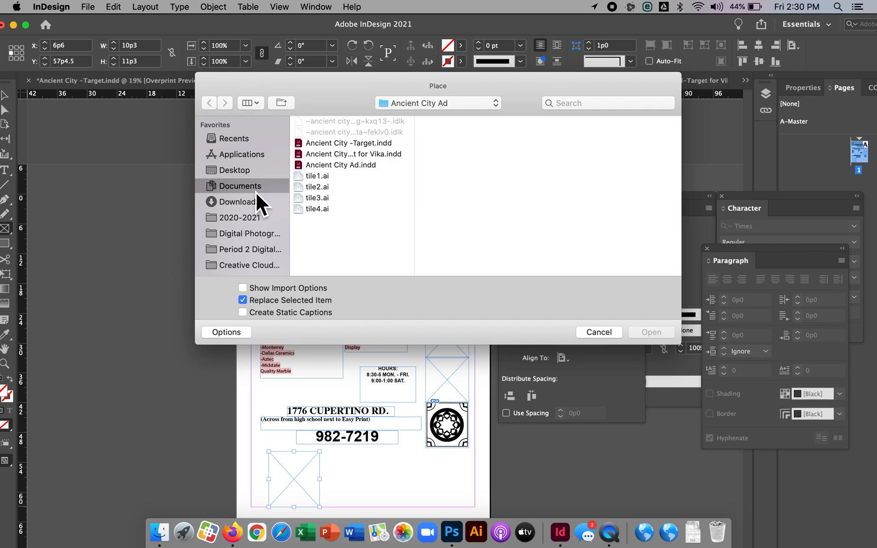
key("f")
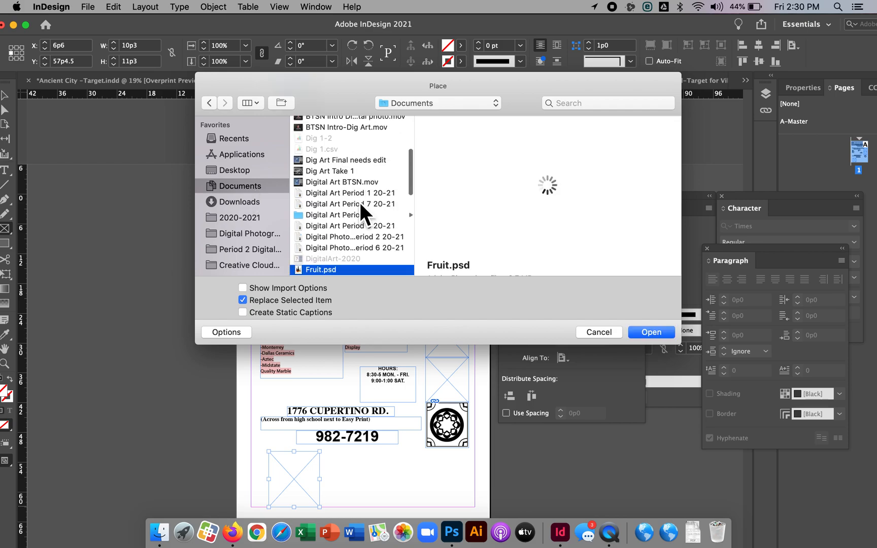
key("Return")
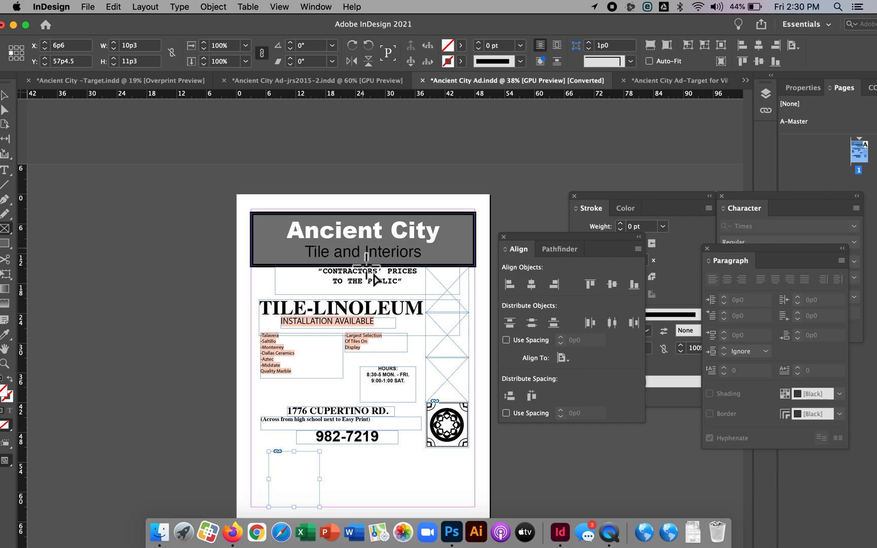
Enlarge the fruit image's frame from its upper-left corner to about 16p0.6 by 21p2.6 and fit the content proportionally.
key("super+minus")
key("super+minus")
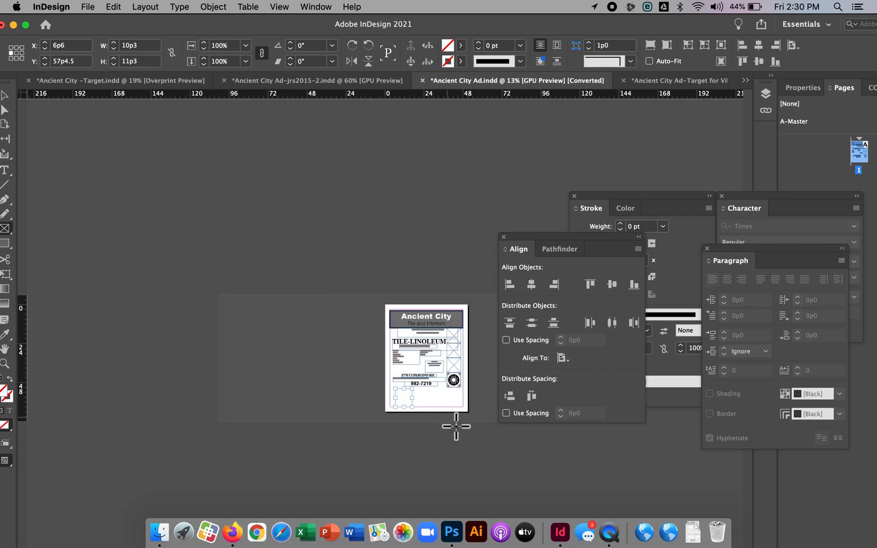
scroll(426, 412, "up", 5)
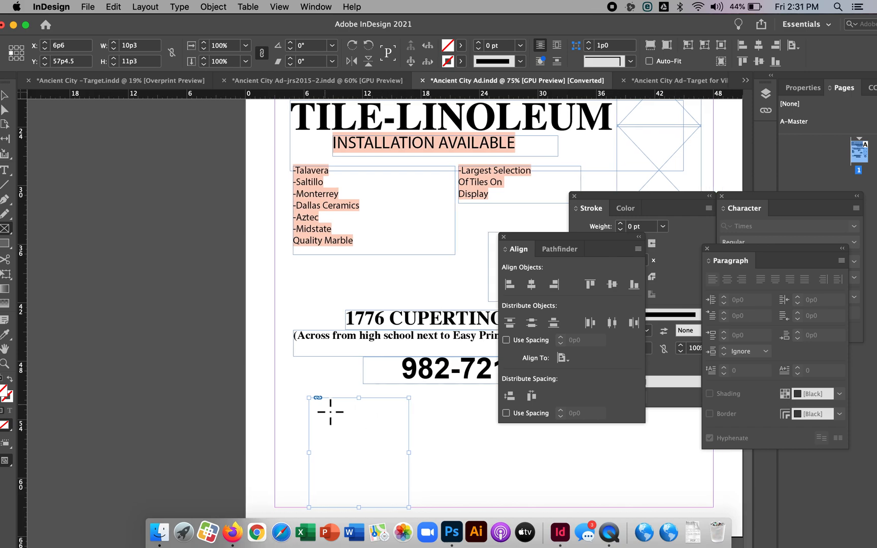
left_click(5, 95)
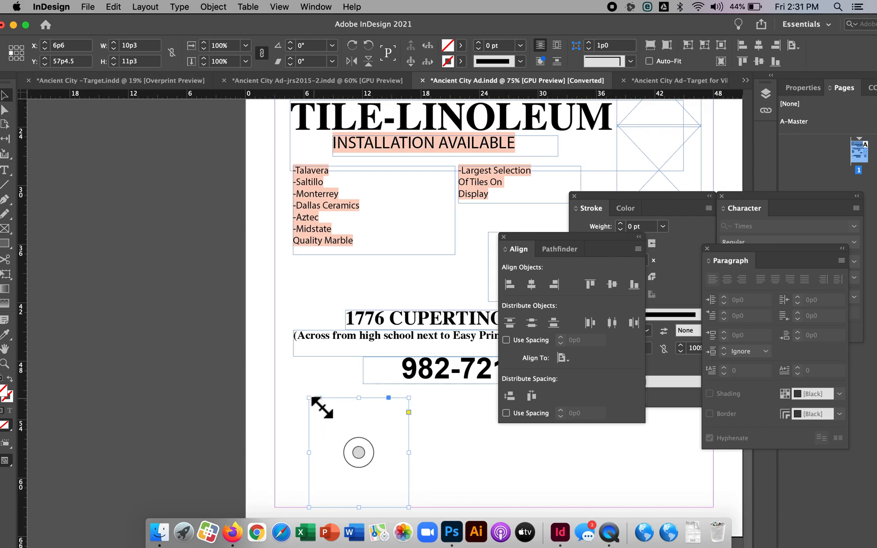
left_click_drag(310, 399, 254, 302)
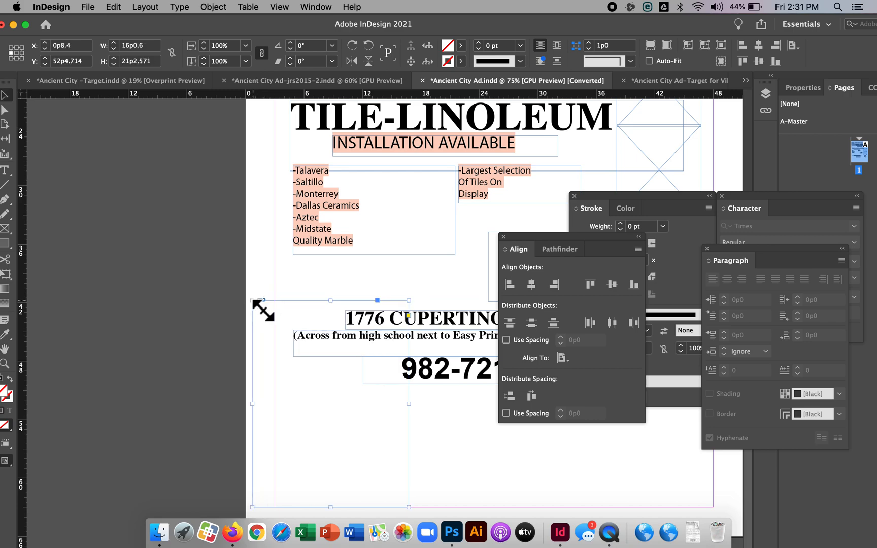
right_click(388, 440)
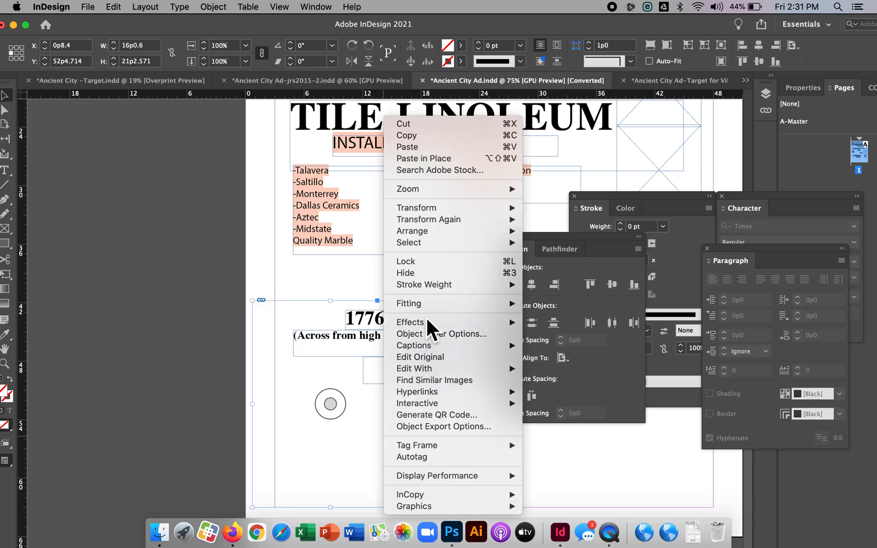
mouse_move(427, 309)
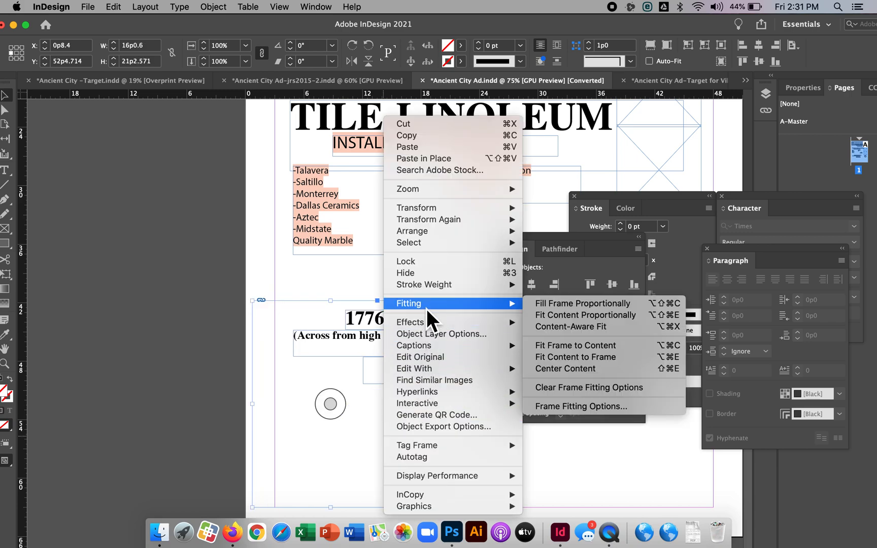
left_click(591, 318)
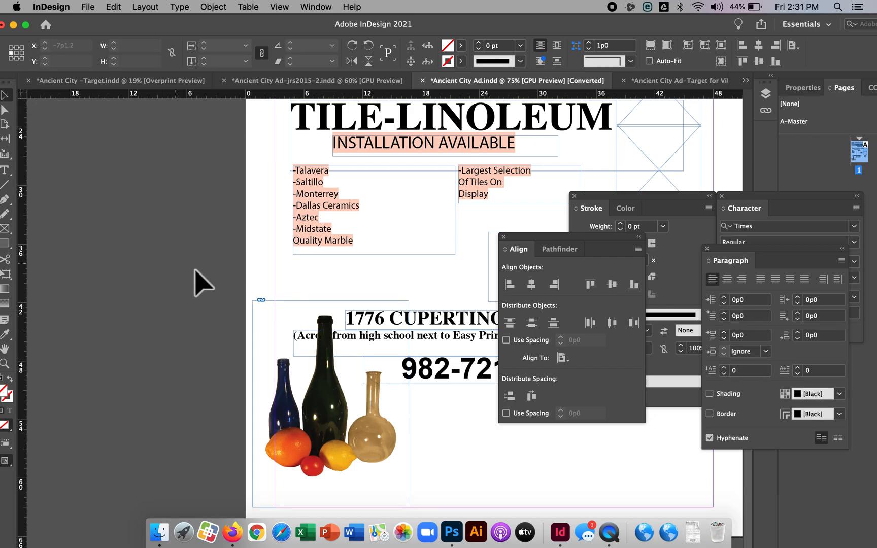
Move the fruit image up the page so it overlaps the left end of the Ancient City header, leaving nothing selected.
left_click_drag(366, 454, 386, 251)
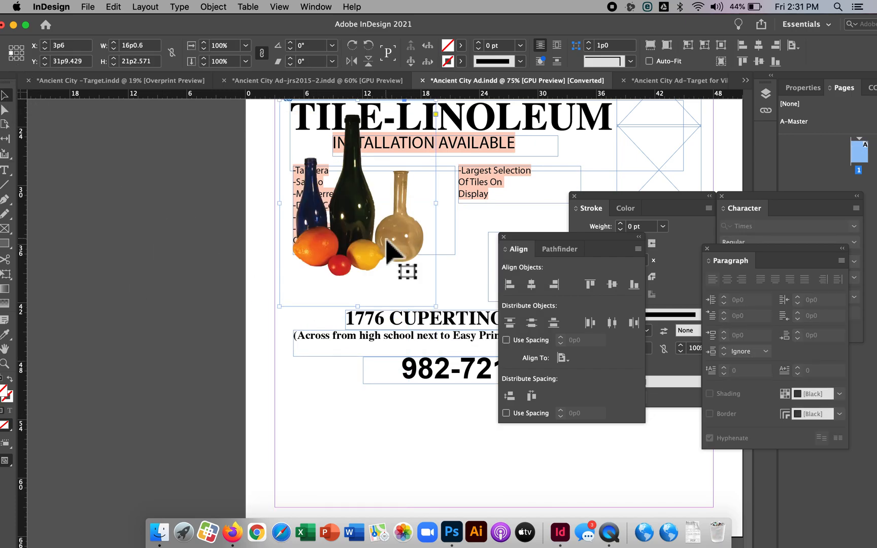
scroll(392, 251, "up", 10)
left_click_drag(331, 470, 300, 274)
left_click(170, 298)
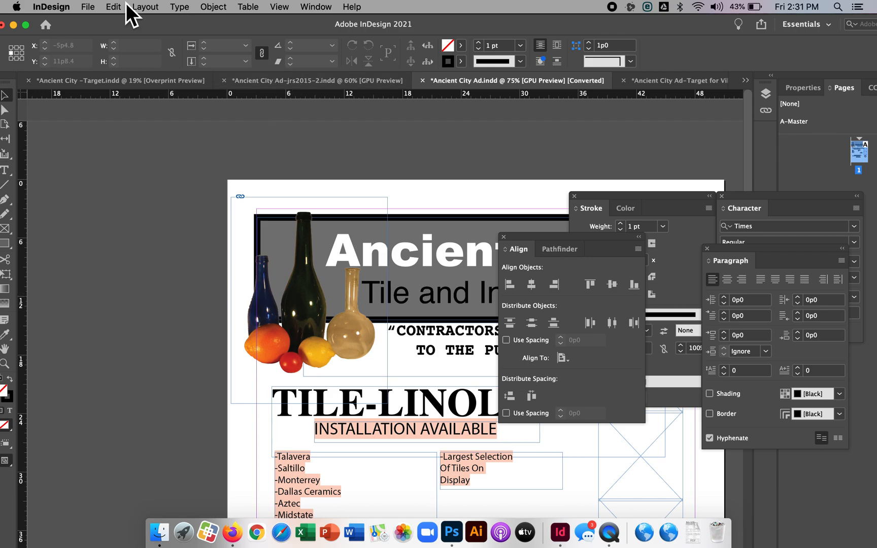
left_click(622, 534)
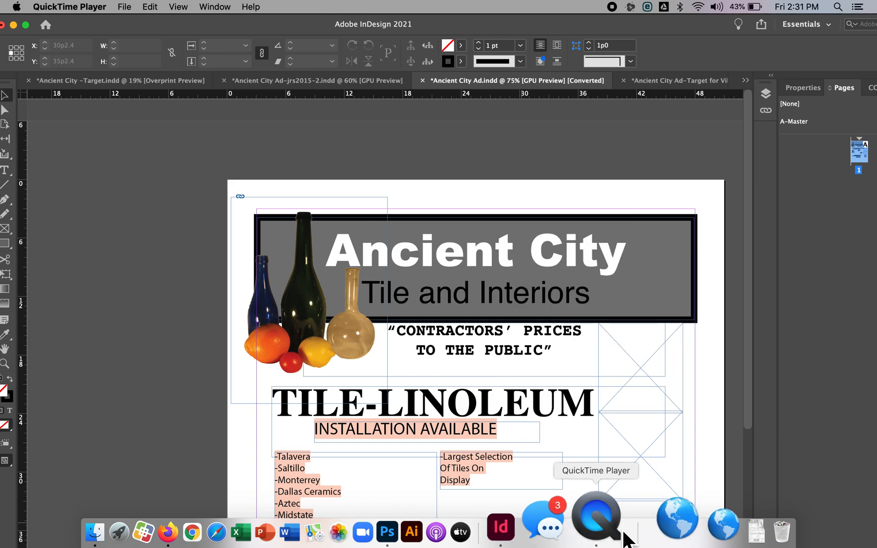